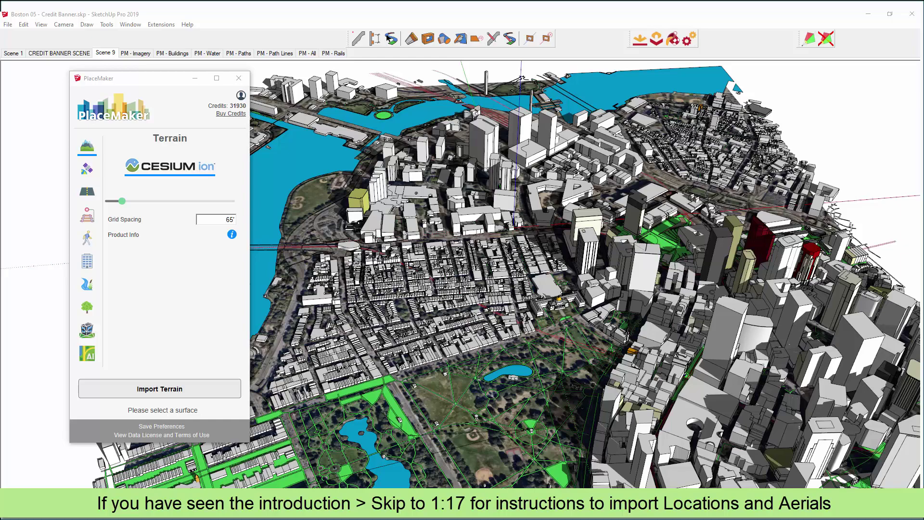
# Orbit and zoom the Boston city model until the river swings to the right
pyautogui.moveTo(479, 279); pyautogui.dragTo(655, 243, button='middle')
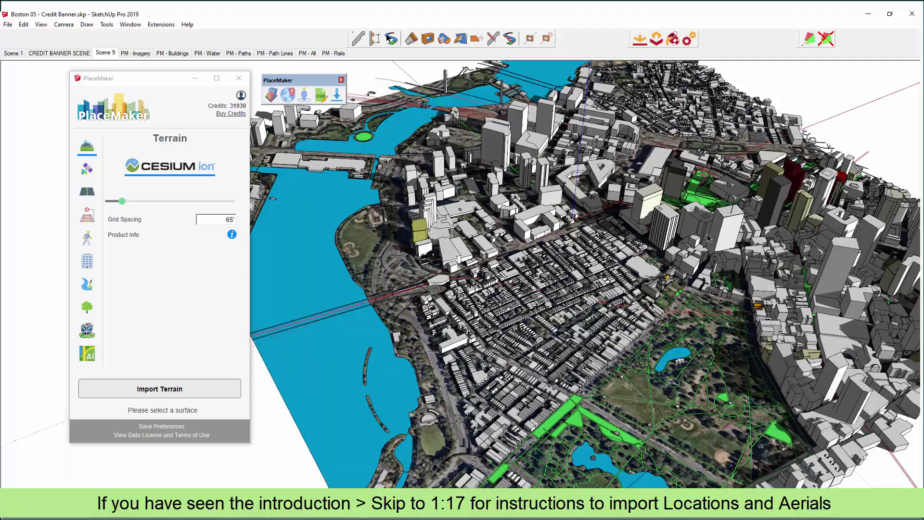
pyautogui.moveTo(708, 236); pyautogui.dragTo(458, 247, button='middle')
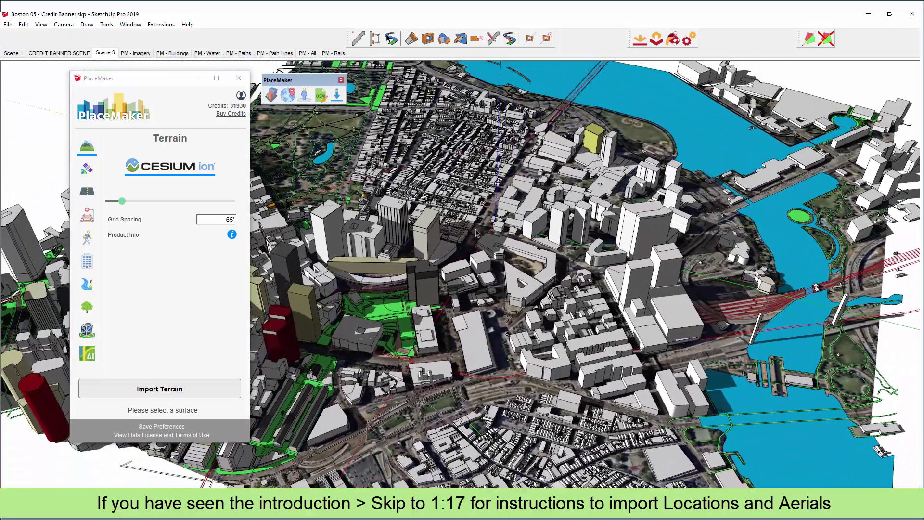
pyautogui.scroll(-1, 476, 231)
pyautogui.scroll(-1, 516, 224)
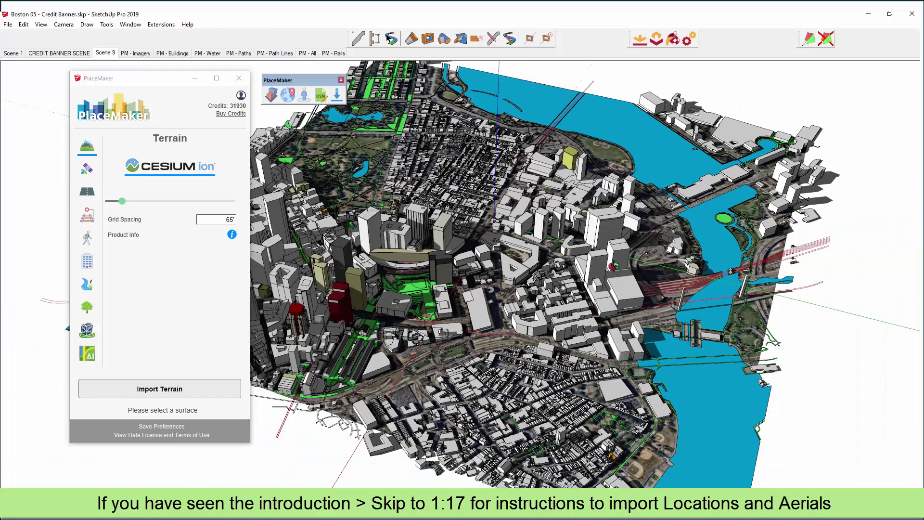
pyautogui.moveTo(606, 265); pyautogui.dragTo(490, 270, button='middle')
pyautogui.scroll(5, 474, 243)
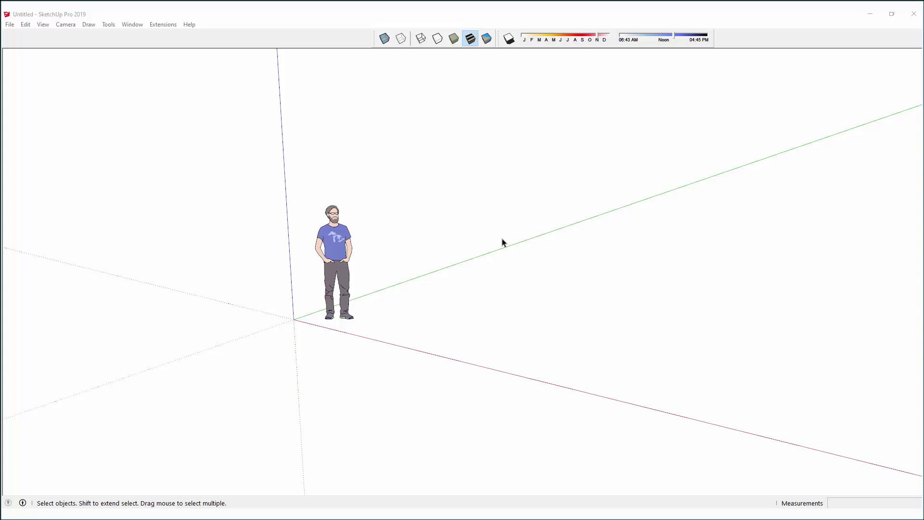
# Tick PlaceMaker in View > Toolbars and close the Toolbars dialog
pyautogui.click(48, 27)
pyautogui.click(57, 35)
pyautogui.moveTo(550, 183); pyautogui.dragTo(496, 195)
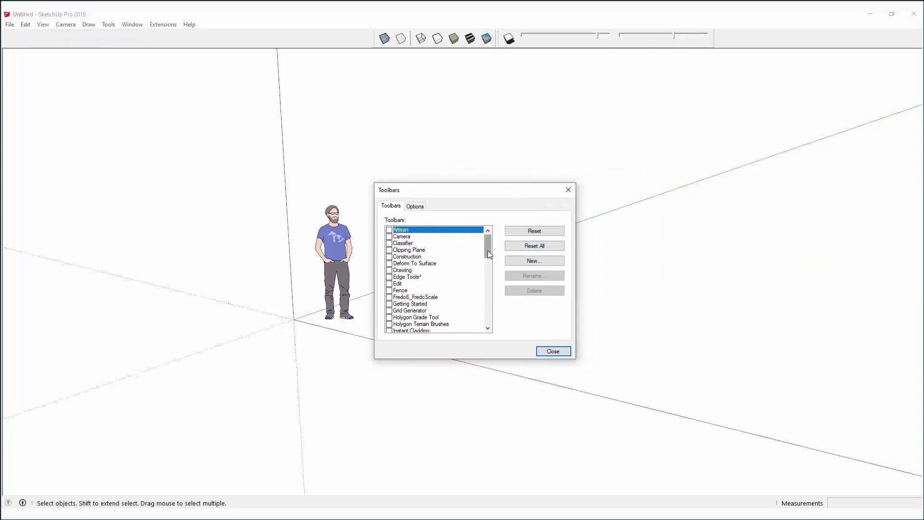
pyautogui.moveTo(487, 251); pyautogui.dragTo(476, 293)
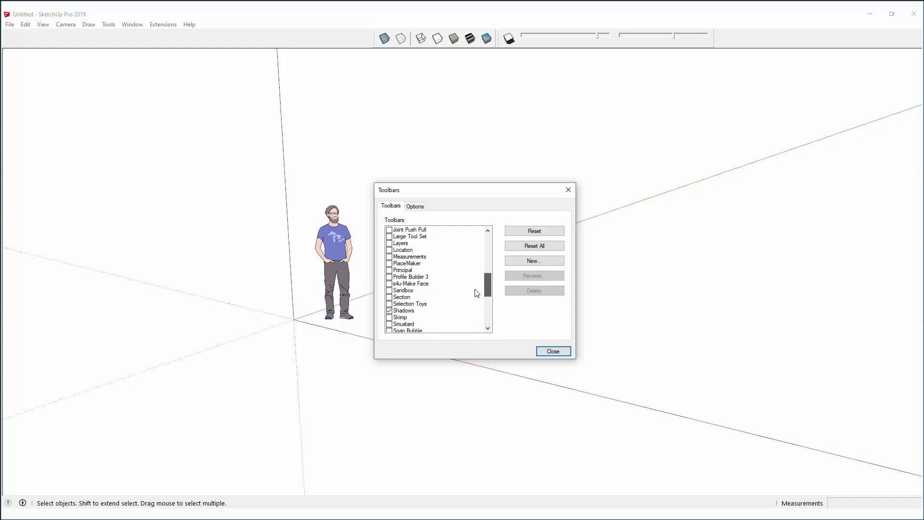
pyautogui.click(389, 263)
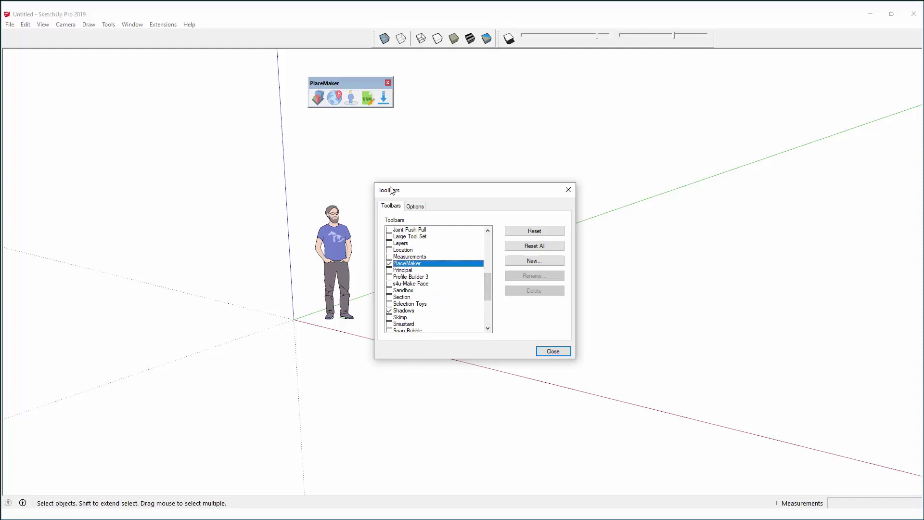
pyautogui.click(553, 351)
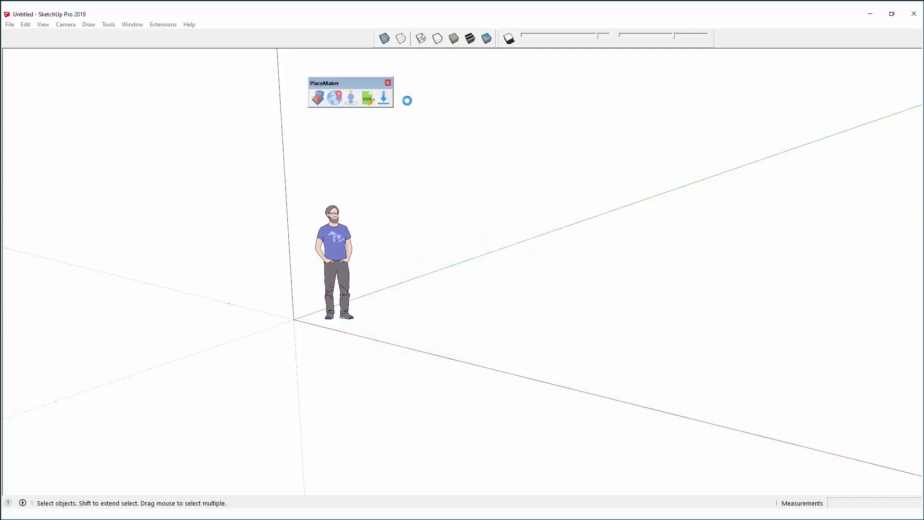
# Open the Create Geo-Surface map and toggle the Enable Large Areas option
pyautogui.click(335, 99)
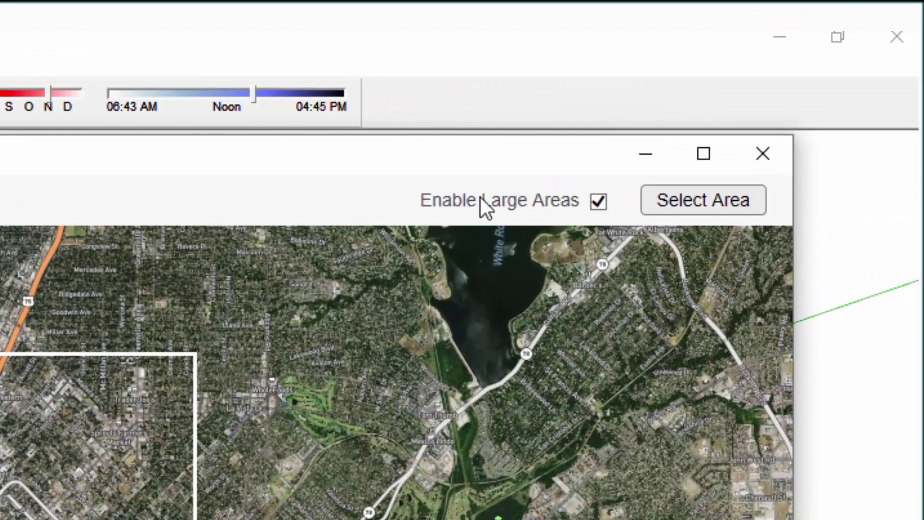
pyautogui.click(588, 203)
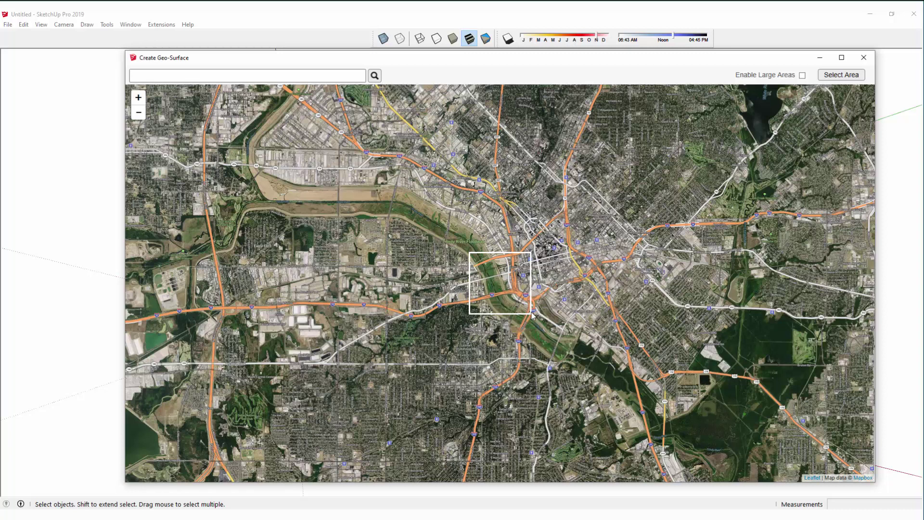
pyautogui.click(802, 76)
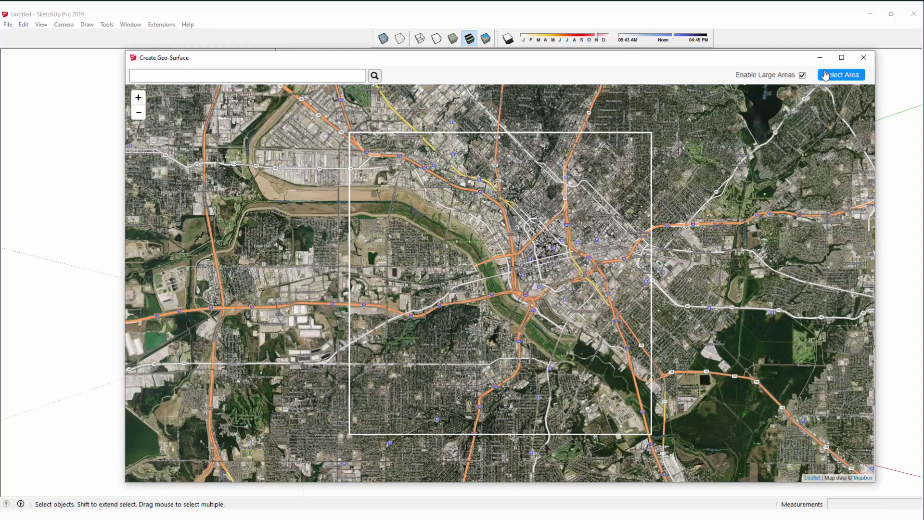
# Turn Enable Large Areas back off and pan the map to frame downtown Dallas
pyautogui.click(802, 75)
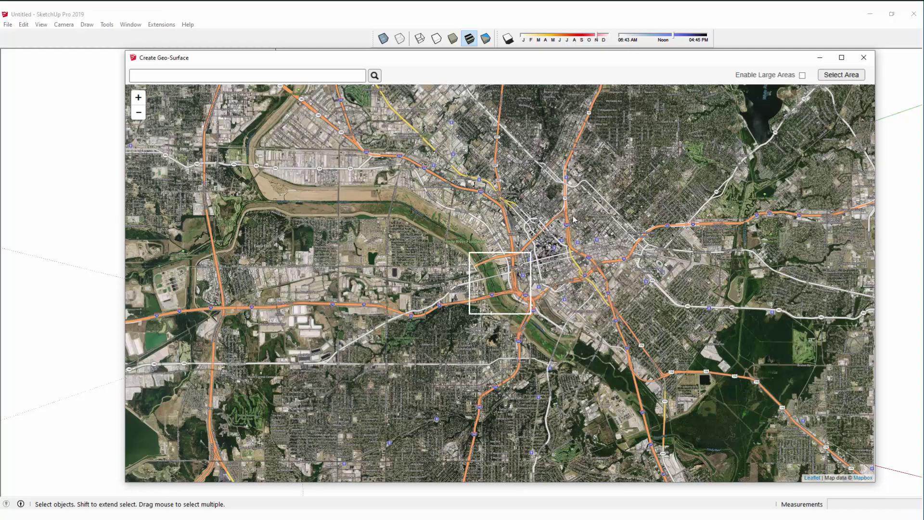
pyautogui.scroll(2, 491, 284)
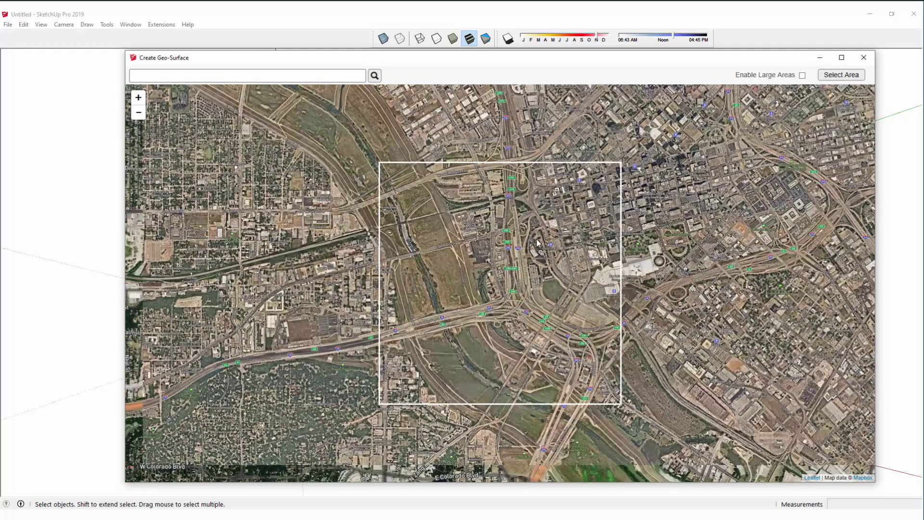
pyautogui.moveTo(570, 288); pyautogui.dragTo(530, 343)
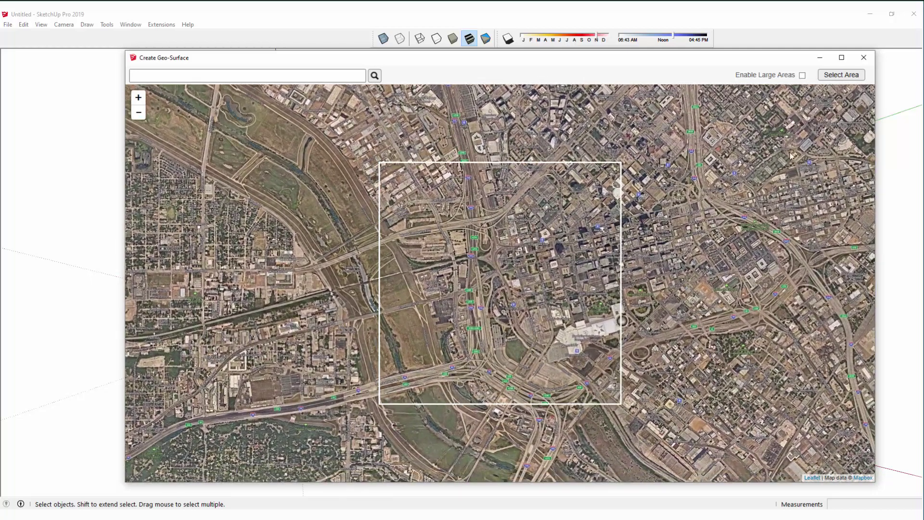
pyautogui.moveTo(498, 283); pyautogui.dragTo(481, 288)
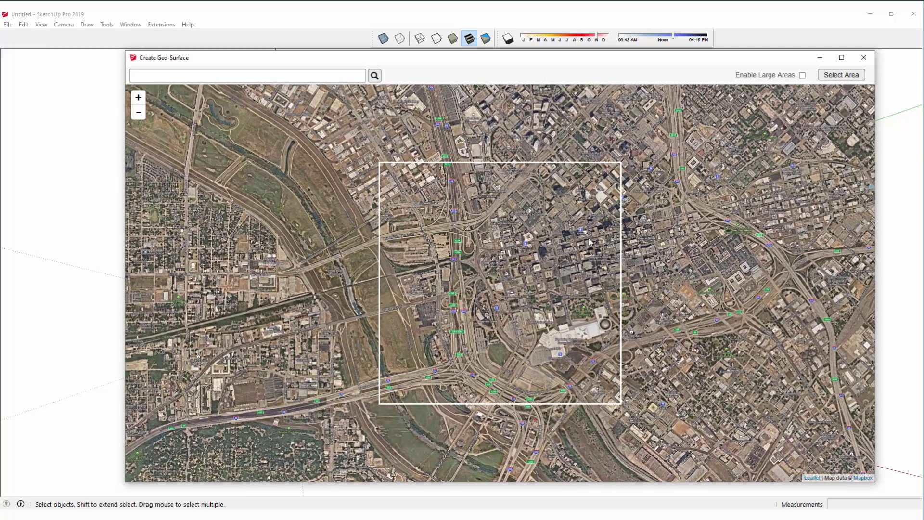
# Shrink the selection square around downtown and import that area as a surface
pyautogui.click(841, 74)
pyautogui.moveTo(620, 163); pyautogui.dragTo(559, 220)
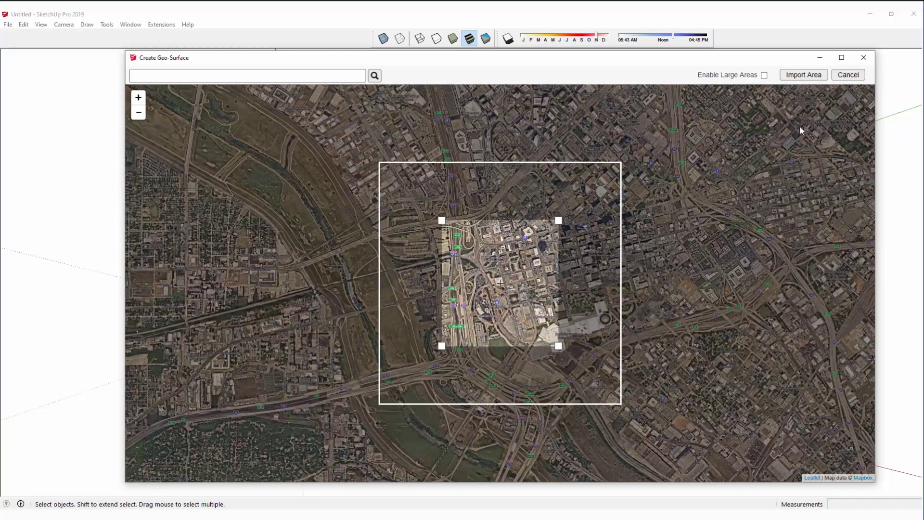
pyautogui.click(803, 74)
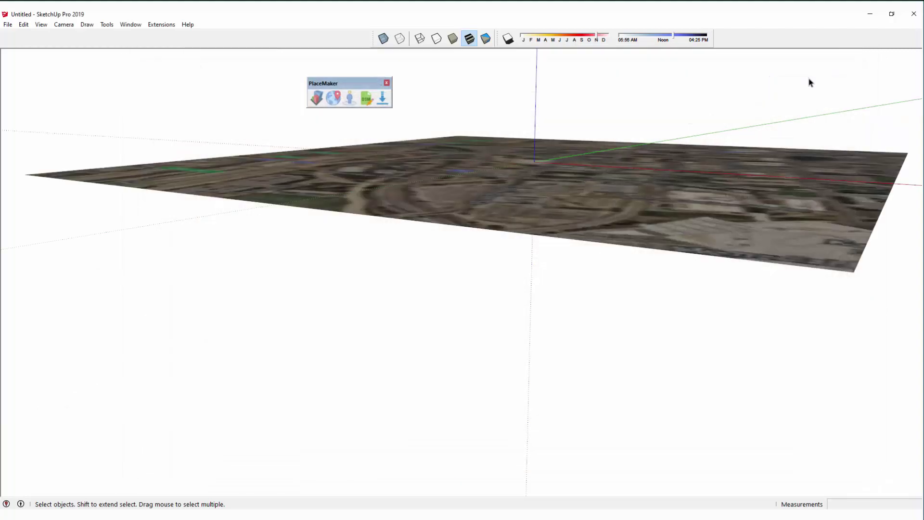
# Tilt the view onto the new terrain and show the PlaceMaker dialog's Imagery page
pyautogui.scroll(3, 519, 189)
pyautogui.moveTo(519, 189); pyautogui.dragTo(585, 253, button='middle')
pyautogui.scroll(2, 511, 229)
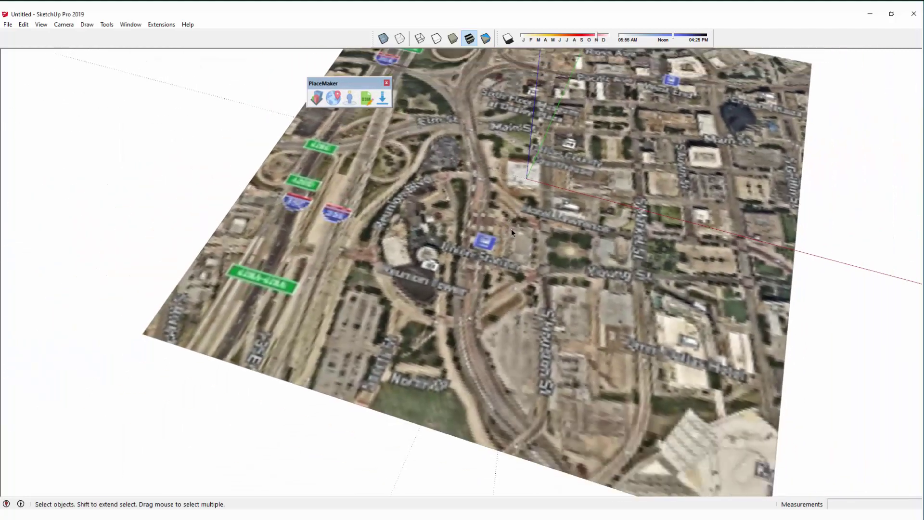
pyautogui.scroll(-2, 511, 229)
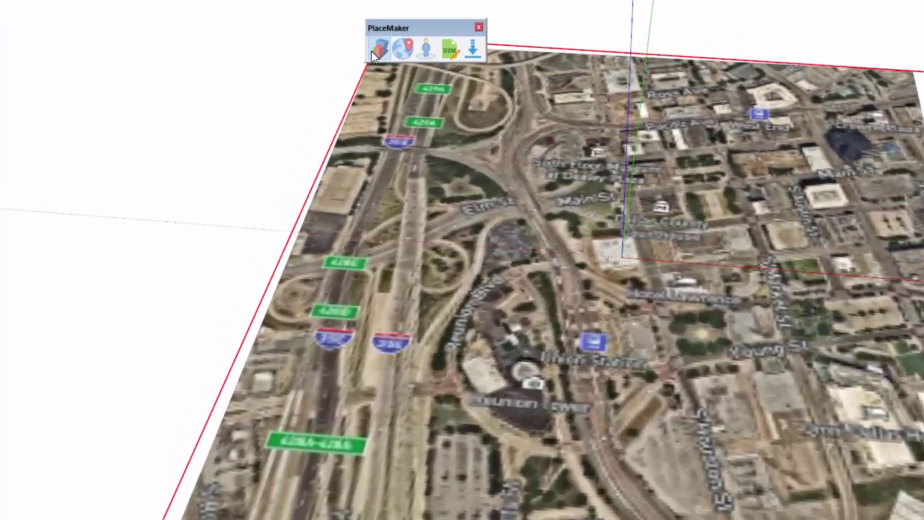
pyautogui.click(346, 70)
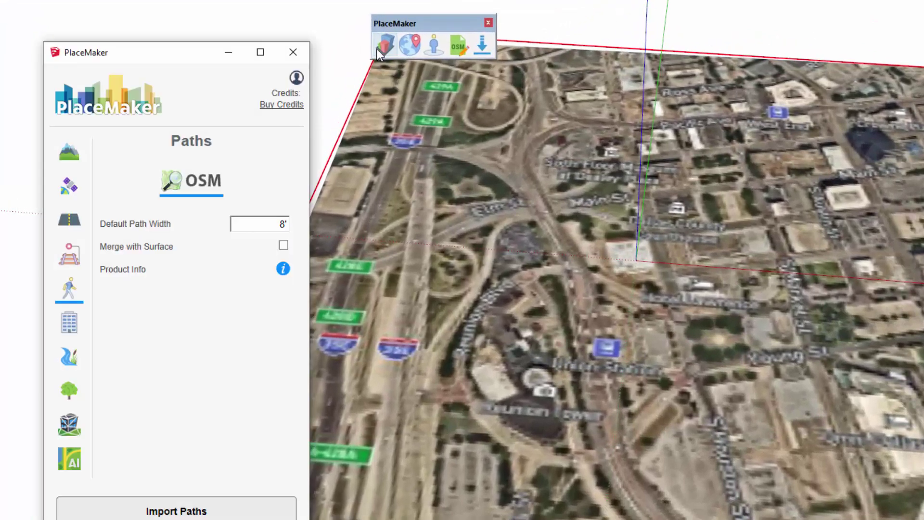
pyautogui.click(69, 187)
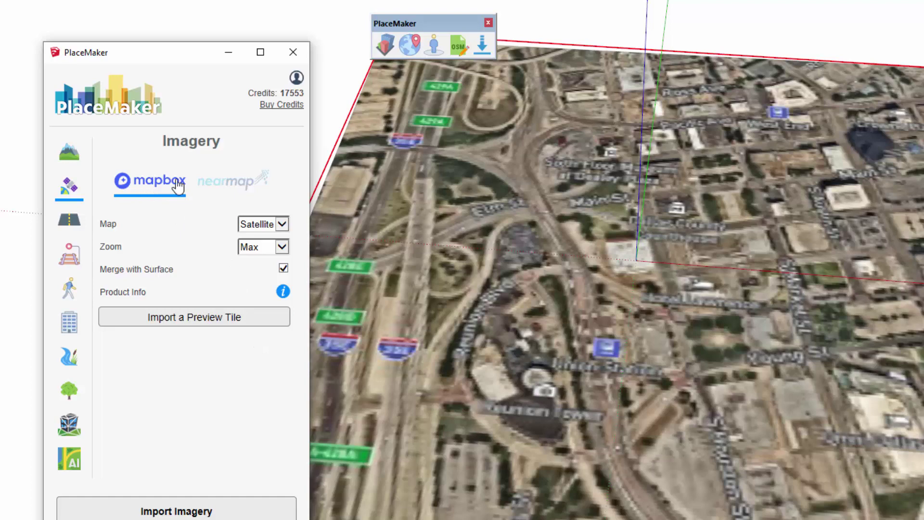
# Compare NearMap with Mapbox, then order Mapbox Satellite imagery at Max zoom
pyautogui.click(237, 186)
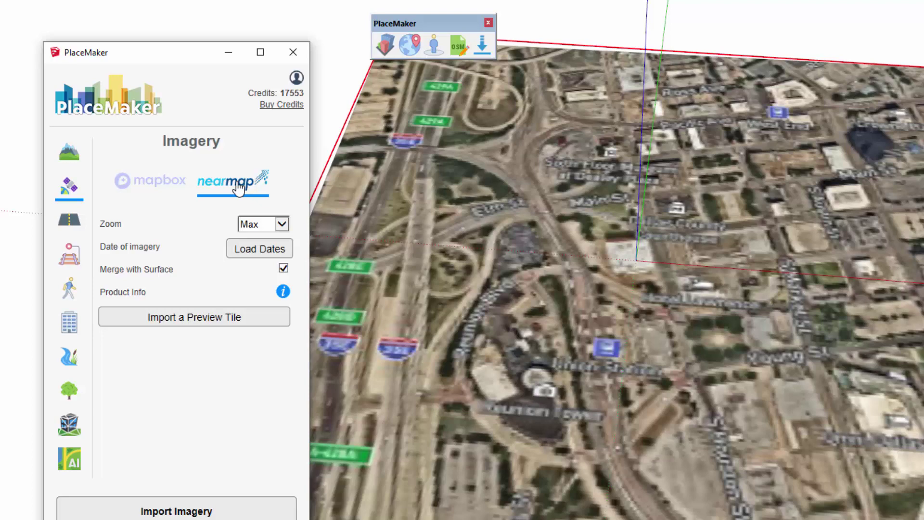
pyautogui.click(180, 191)
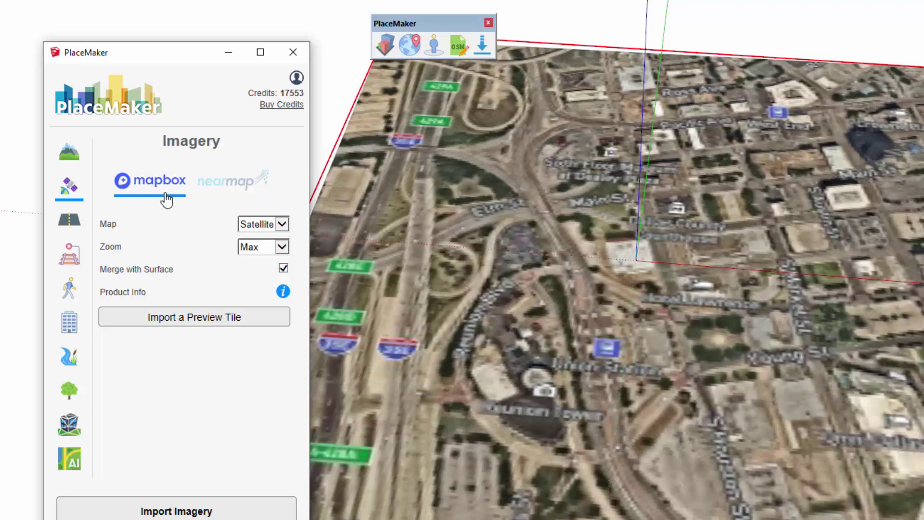
pyautogui.click(282, 225)
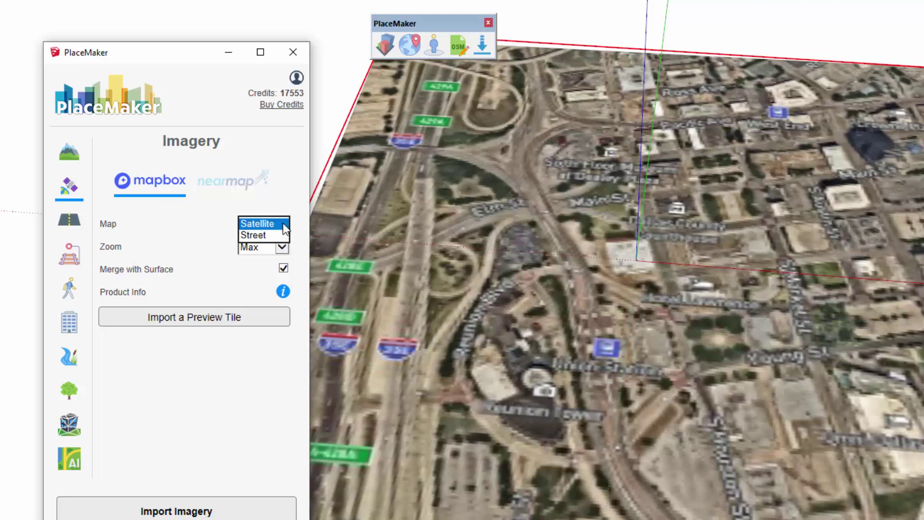
pyautogui.click(283, 225)
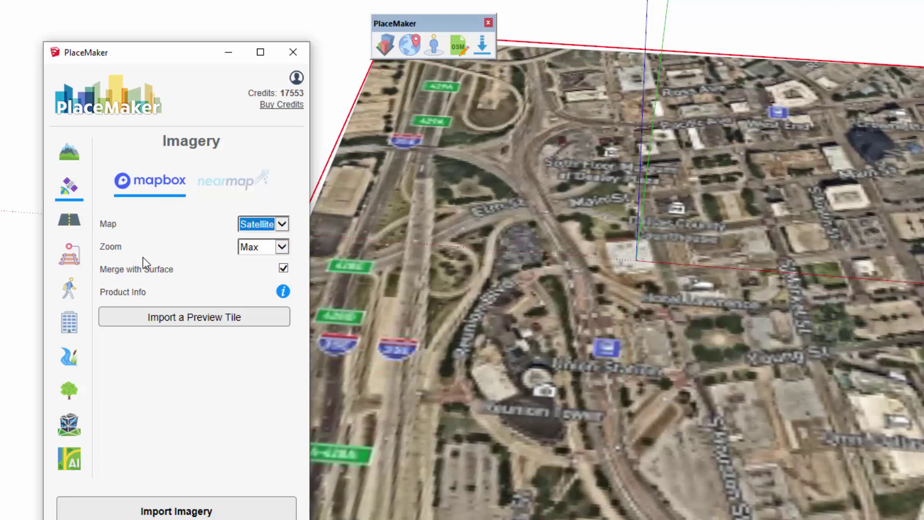
pyautogui.click(283, 248)
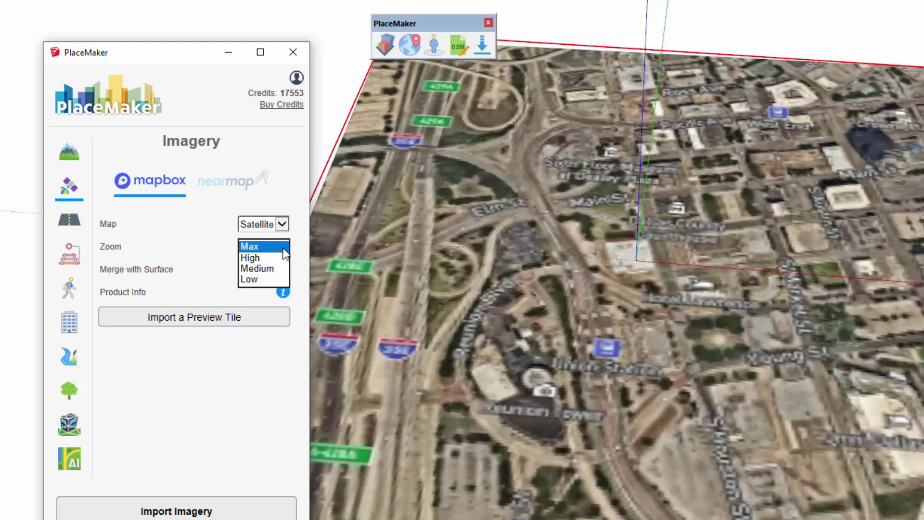
pyautogui.click(283, 249)
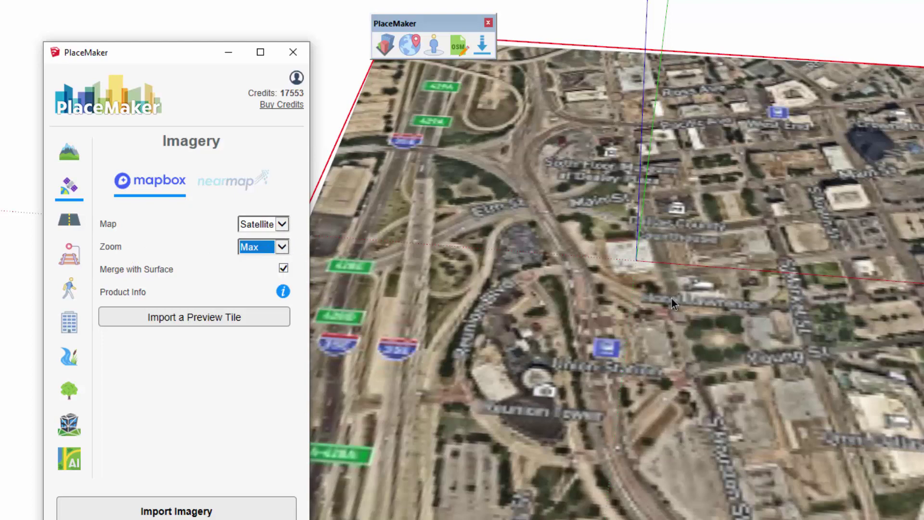
pyautogui.click(636, 312)
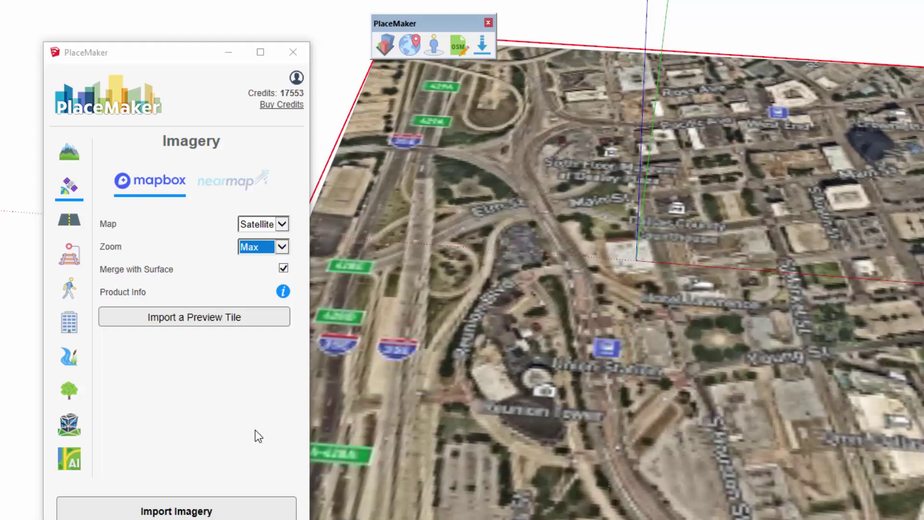
pyautogui.click(207, 513)
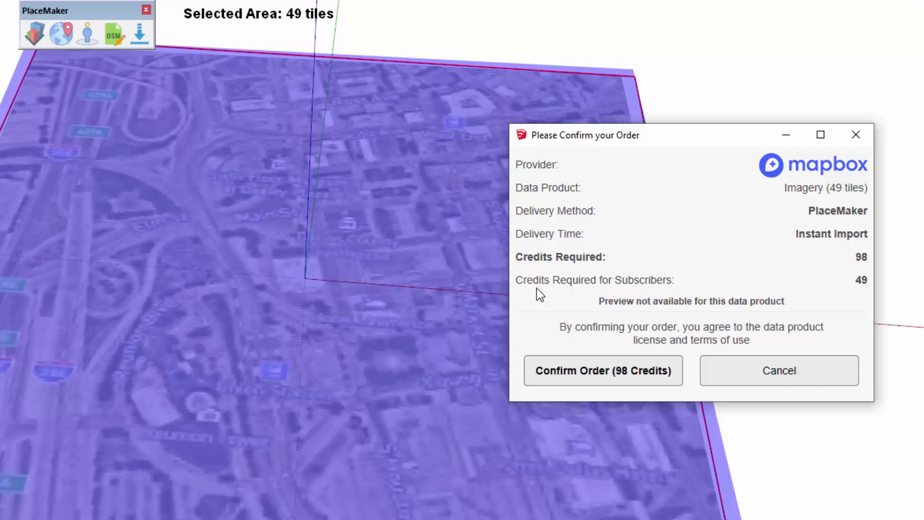
# Review the 49-tile order and confirm it for 98 credits
pyautogui.moveTo(517, 258); pyautogui.dragTo(871, 254)
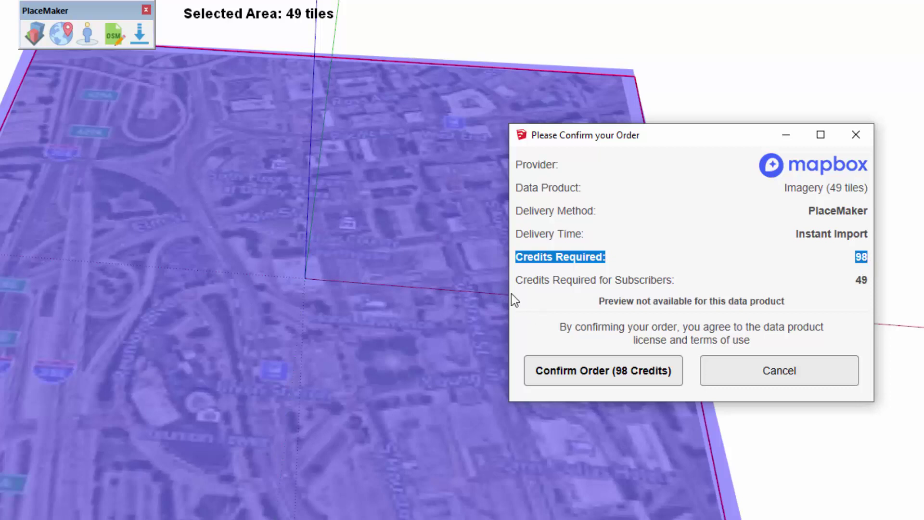
pyautogui.moveTo(515, 280); pyautogui.dragTo(878, 280)
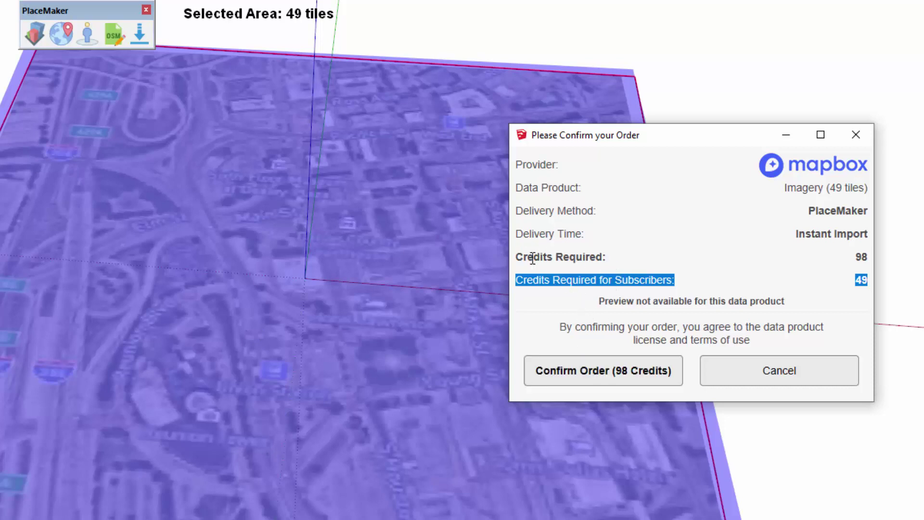
pyautogui.click(850, 259)
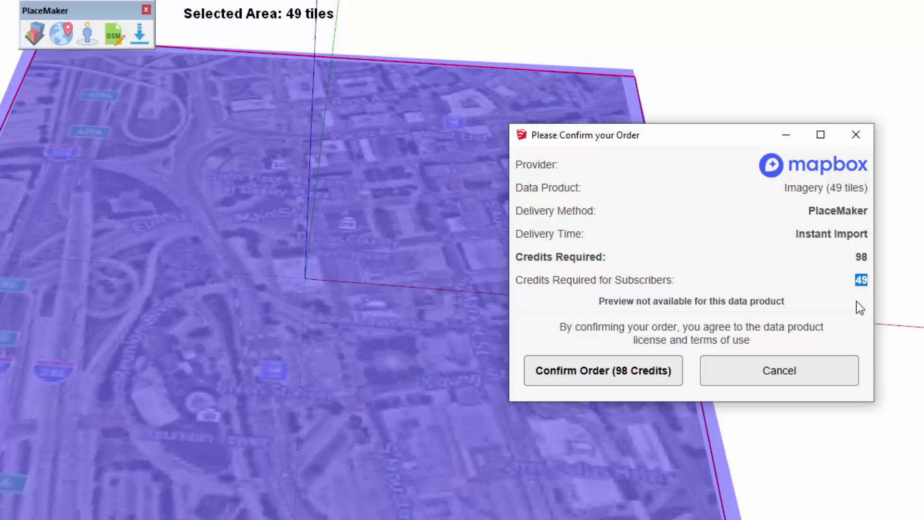
pyautogui.click(566, 372)
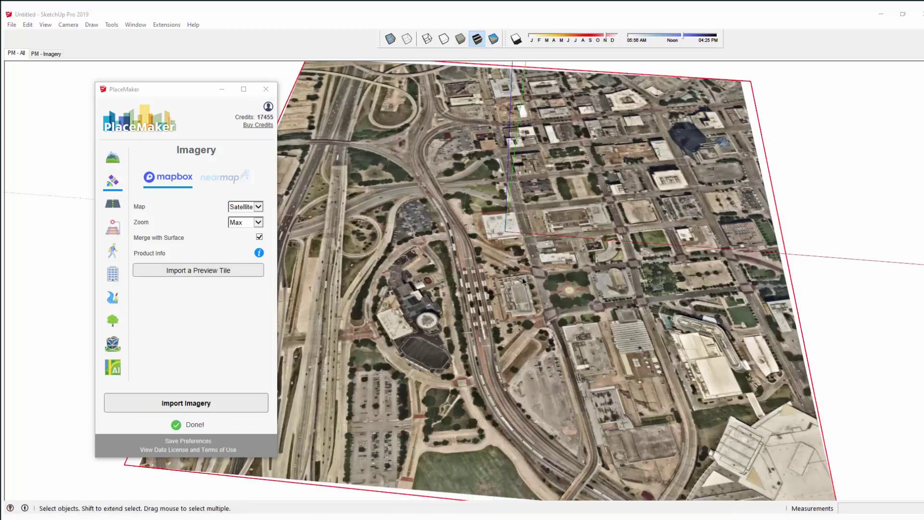
# Orbit and zoom into a street intersection to check the Mapbox imagery's detail
pyautogui.moveTo(538, 207); pyautogui.dragTo(500, 241, button='middle')
pyautogui.scroll(3, 498, 243)
pyautogui.scroll(3, 501, 245)
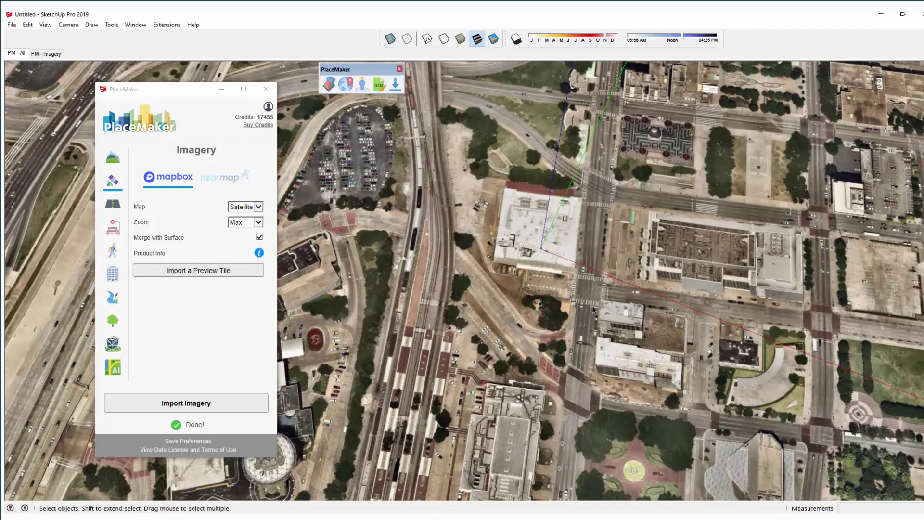
pyautogui.moveTo(558, 318); pyautogui.dragTo(580, 337, button='middle')
pyautogui.scroll(2, 362, 310)
pyautogui.scroll(2, 606, 391)
pyautogui.scroll(3, 605, 391)
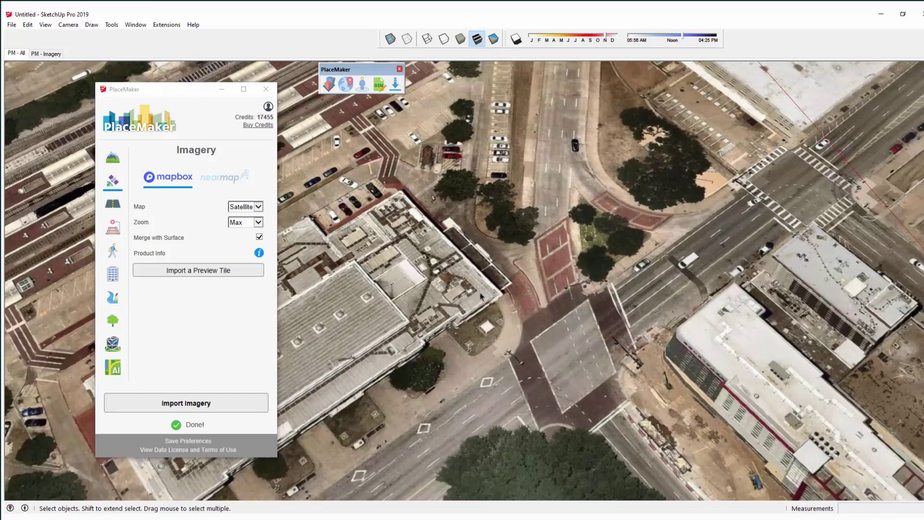
pyautogui.click(135, 25)
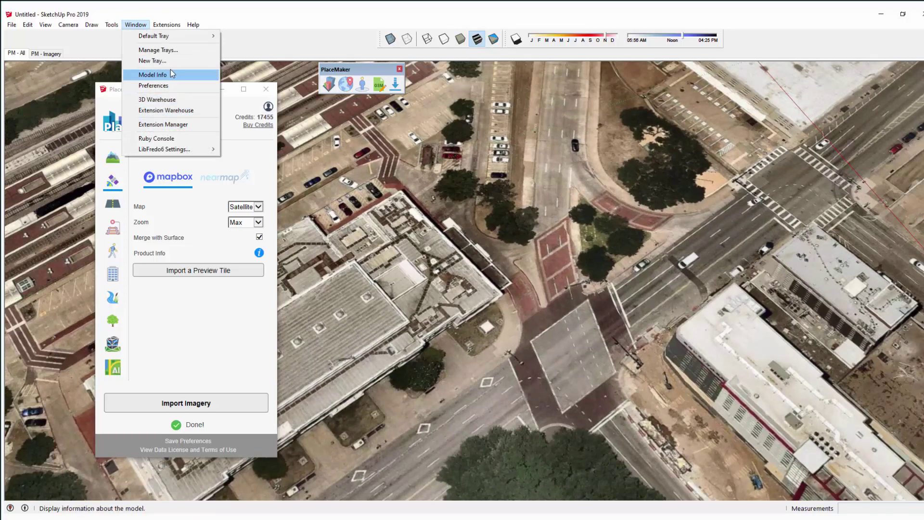
# Turn on Use maximum texture size in OpenGL preferences, accept the warning, and zoom in
pyautogui.click(162, 86)
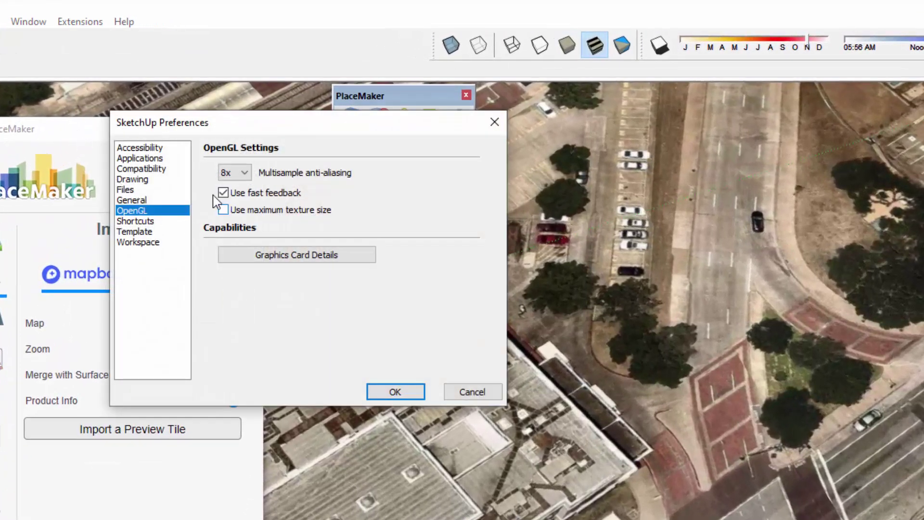
pyautogui.click(134, 148)
pyautogui.click(129, 210)
pyautogui.click(224, 211)
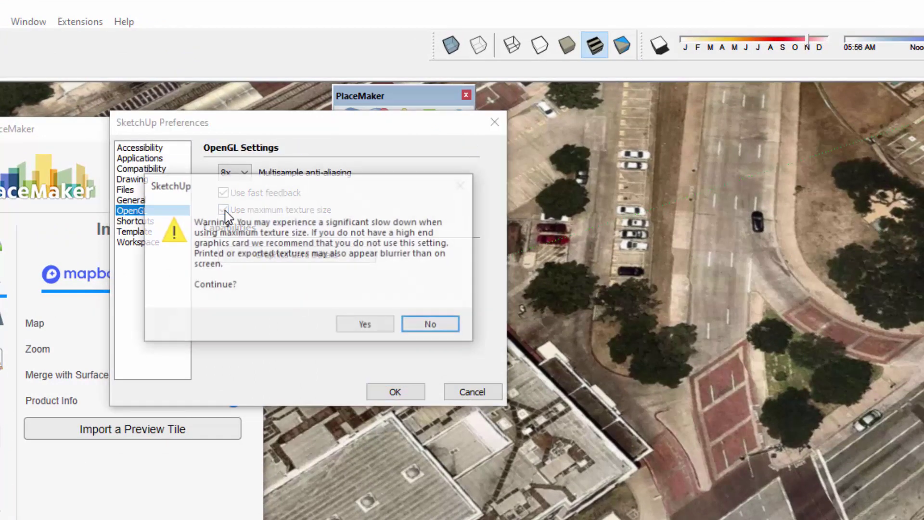
pyautogui.click(358, 326)
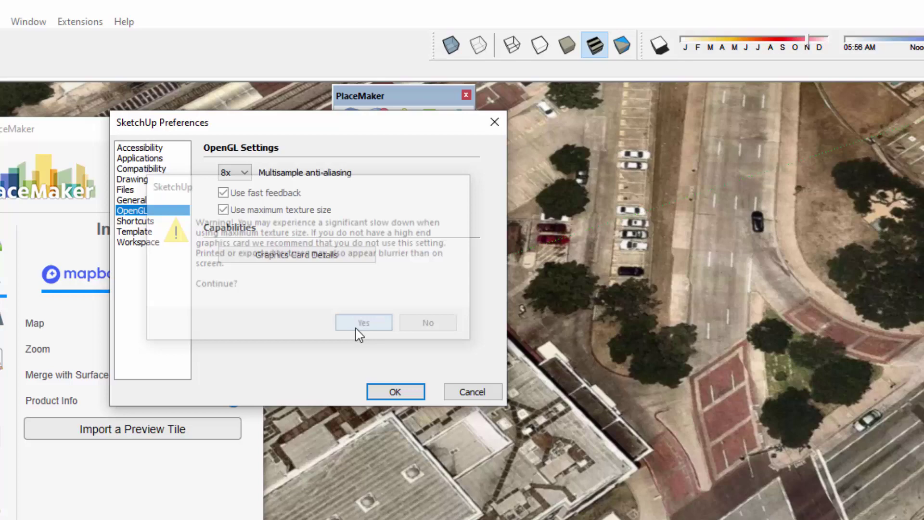
pyautogui.click(384, 393)
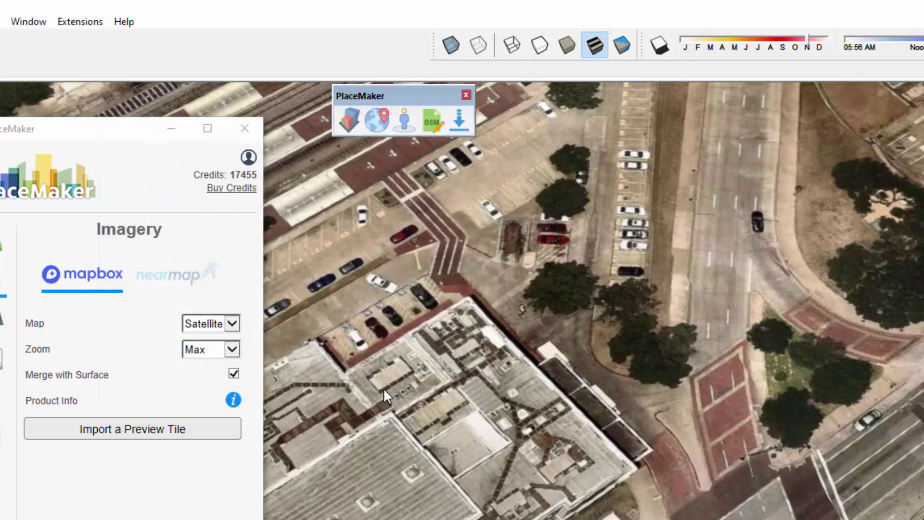
pyautogui.scroll(5, 698, 481)
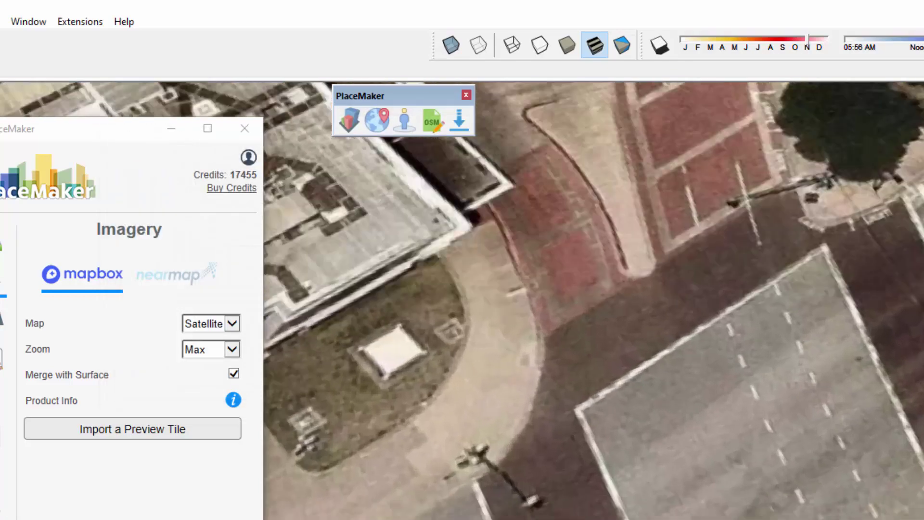
pyautogui.scroll(1, 698, 481)
# Turn maximum texture size off again in the OpenGL preferences
pyautogui.click(28, 21)
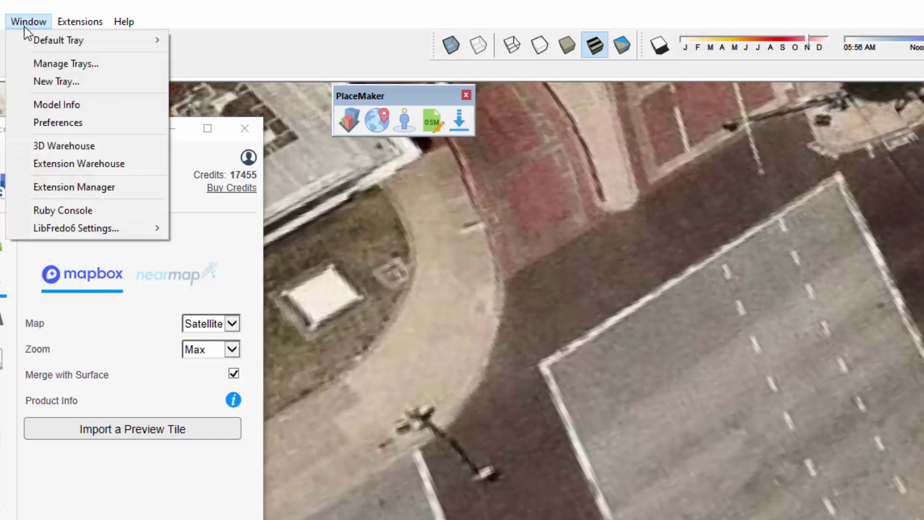
pyautogui.click(53, 123)
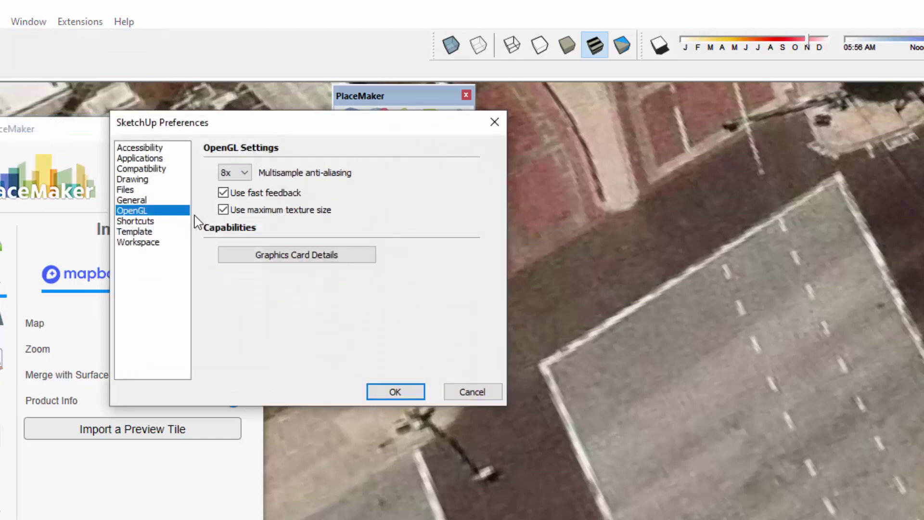
pyautogui.click(222, 210)
pyautogui.click(394, 391)
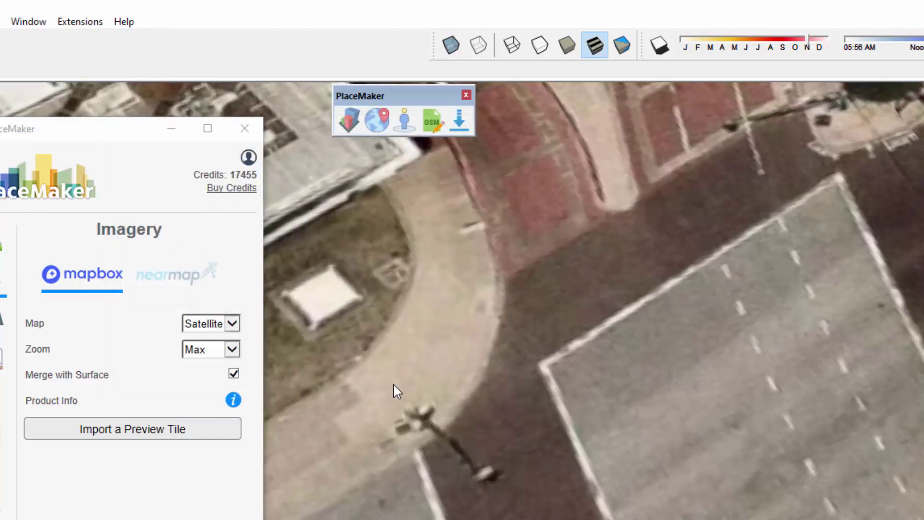
# Re-enable maximum texture size, accepting the slow-down warning
pyautogui.click(75, 22)
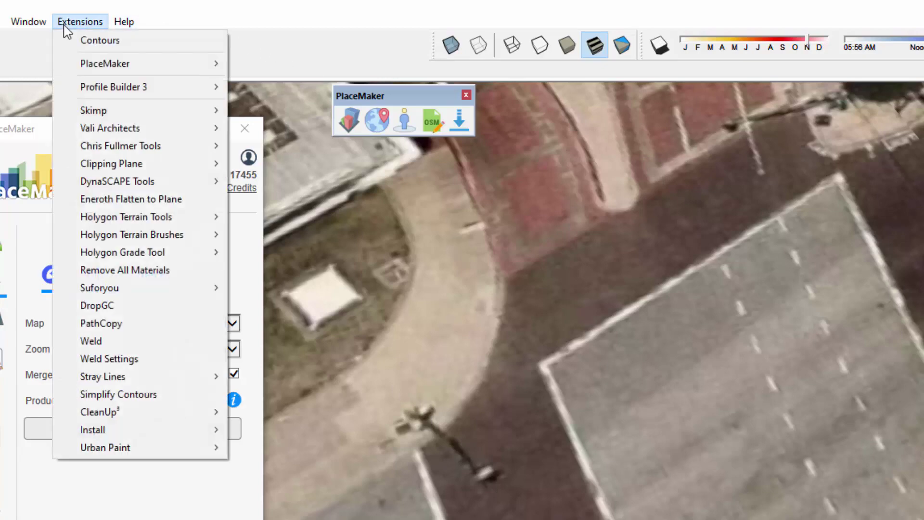
pyautogui.moveTo(29, 22)
pyautogui.click(65, 121)
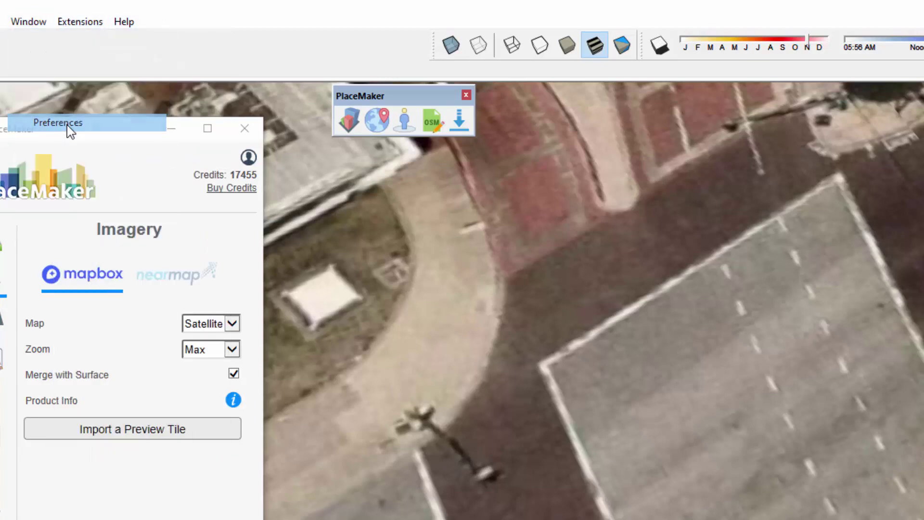
pyautogui.click(222, 210)
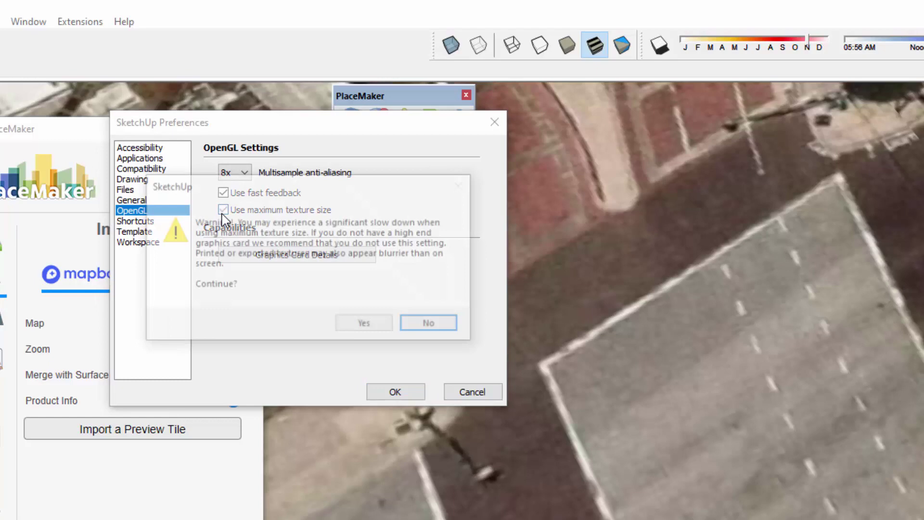
pyautogui.click(365, 326)
pyautogui.click(392, 390)
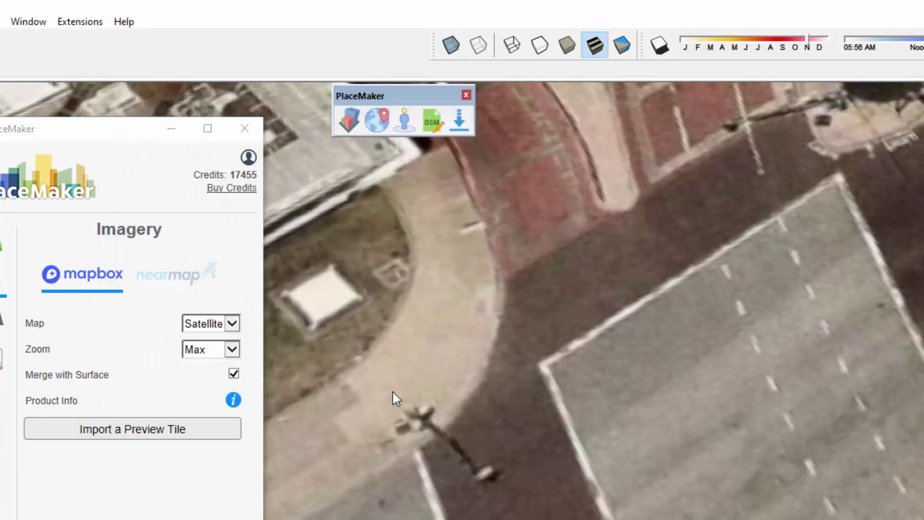
# Reopen the OpenGL preferences and uncheck maximum texture size
pyautogui.click(31, 24)
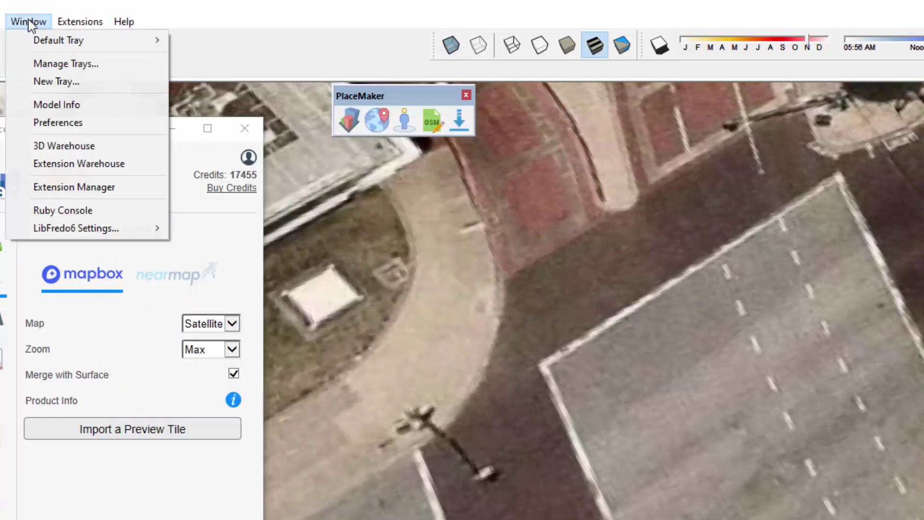
pyautogui.click(57, 120)
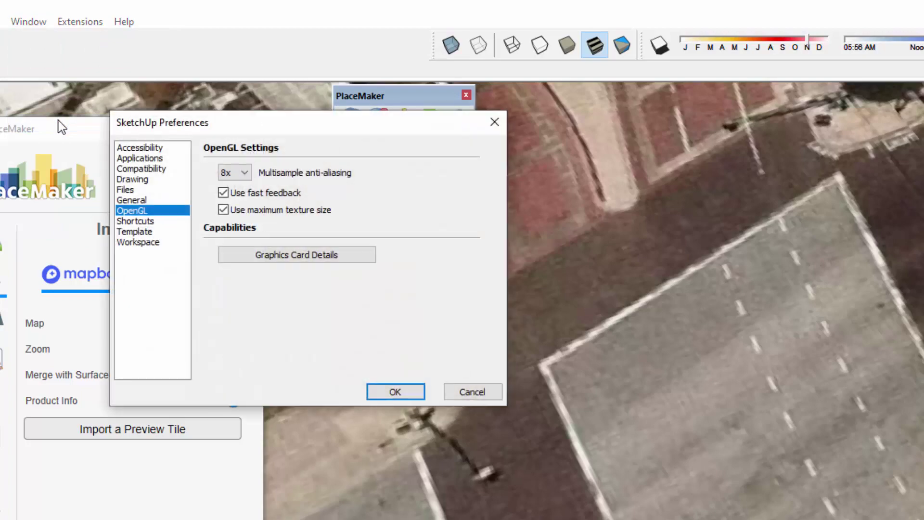
pyautogui.click(223, 210)
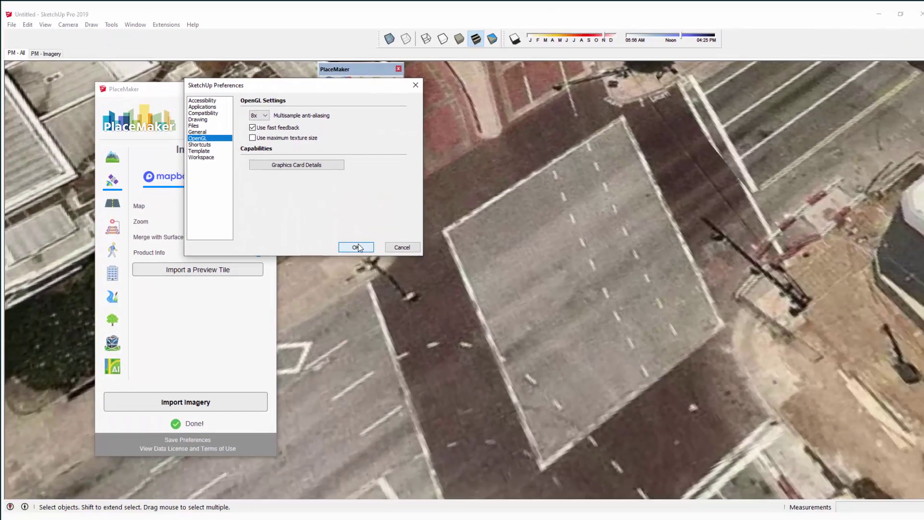
# Apply the preferences with maximum texture size off and orbit around the station and parking lot
pyautogui.click(356, 247)
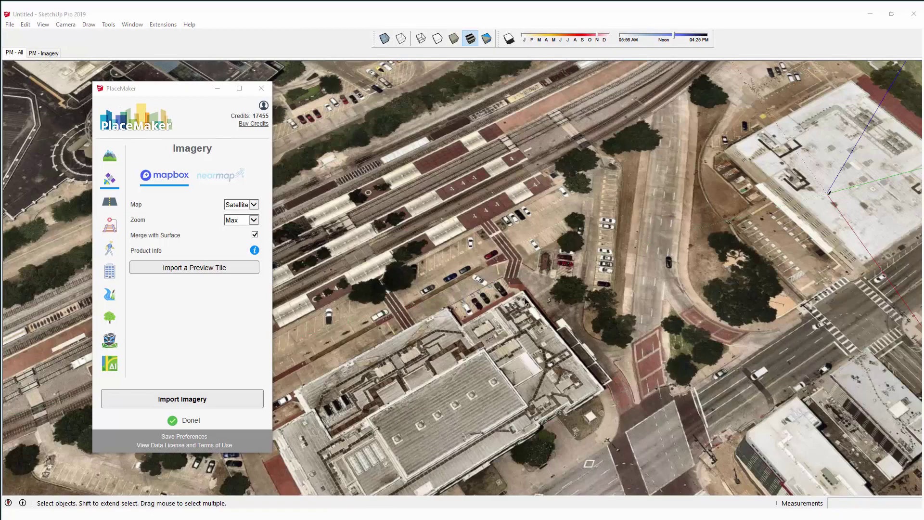
pyautogui.scroll(5, 526, 302)
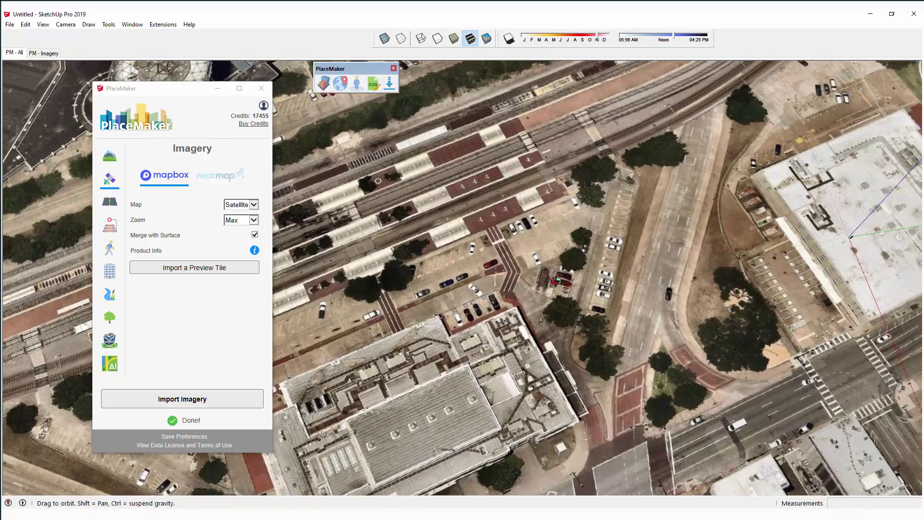
pyautogui.scroll(-5, 475, 289)
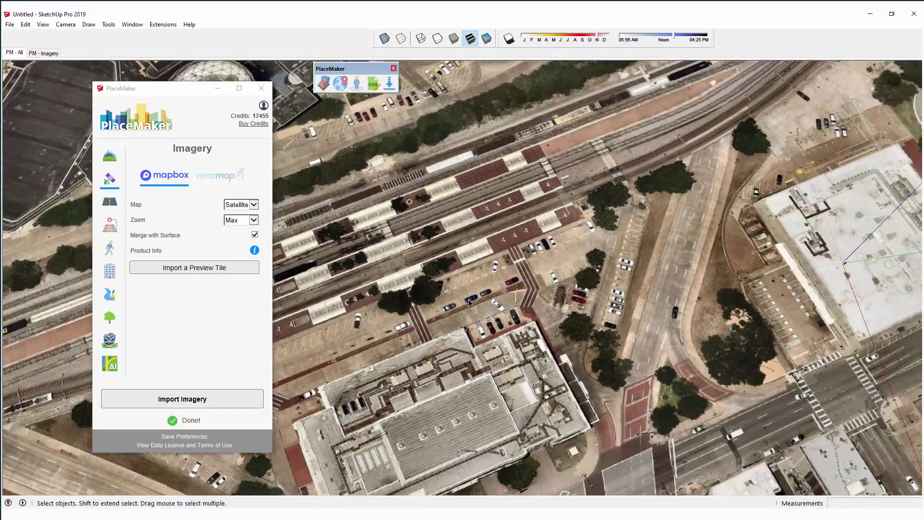
pyautogui.moveTo(469, 302); pyautogui.dragTo(591, 291, button='middle')
pyautogui.scroll(-1, 591, 290)
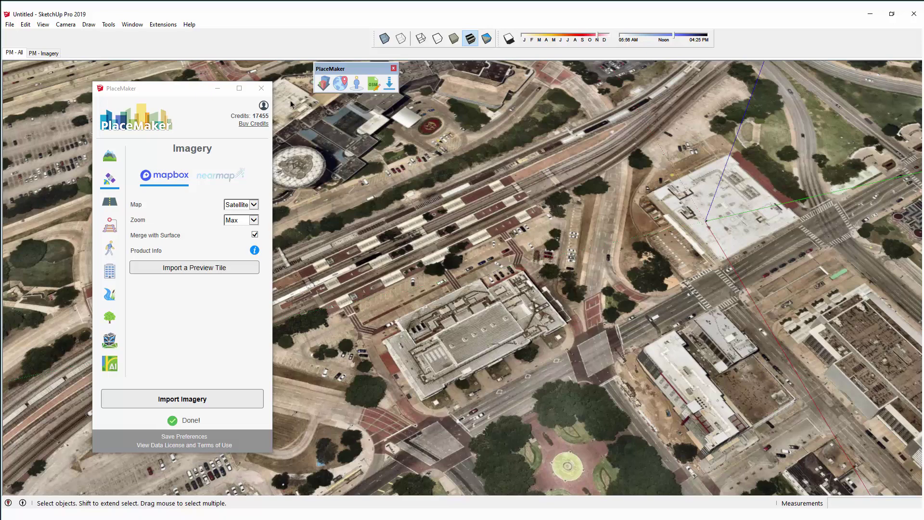
# Turn on hidden geometry so the surface's tile lines show
pyautogui.click(43, 24)
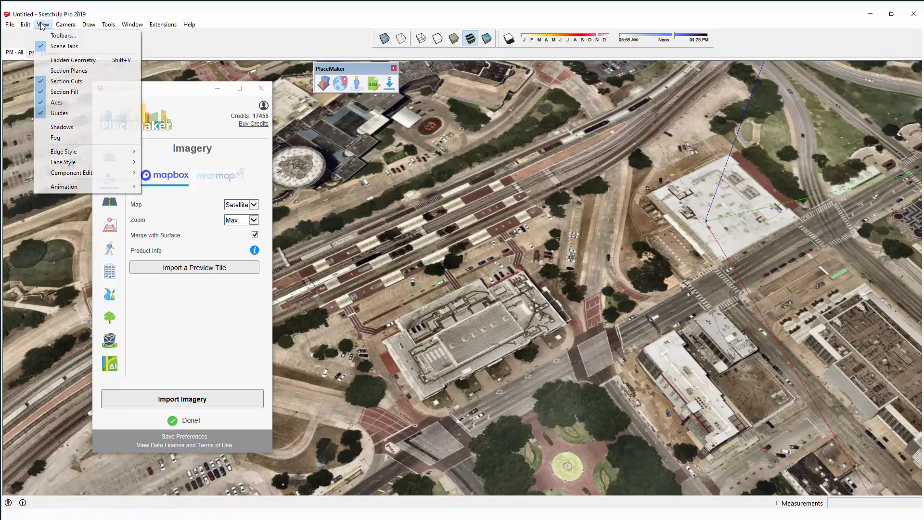
pyautogui.click(62, 62)
pyautogui.scroll(-2, 607, 274)
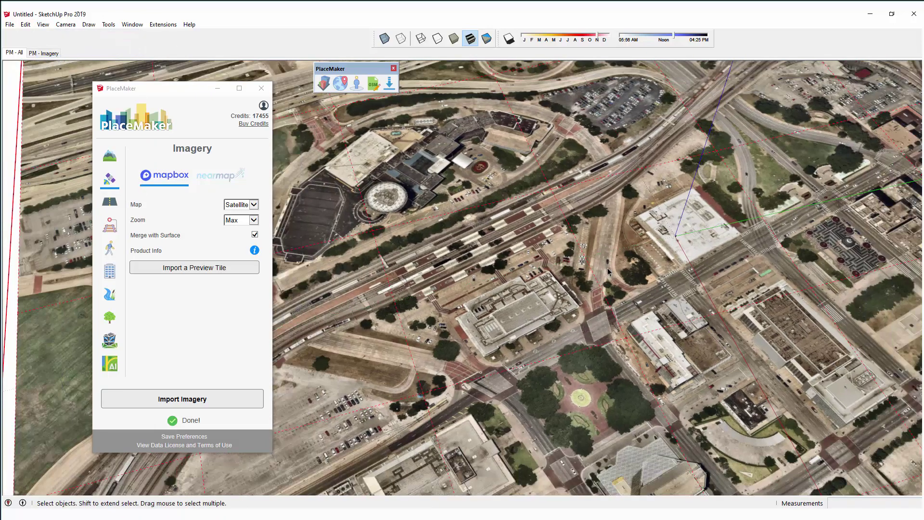
# Unlock the Mapbox imagery group and open it for editing
pyautogui.rightClick(505, 316)
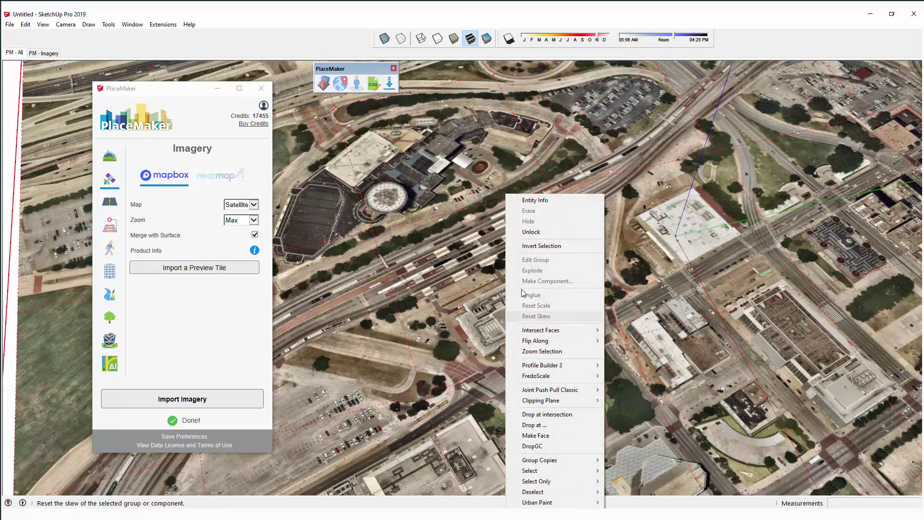
pyautogui.click(536, 233)
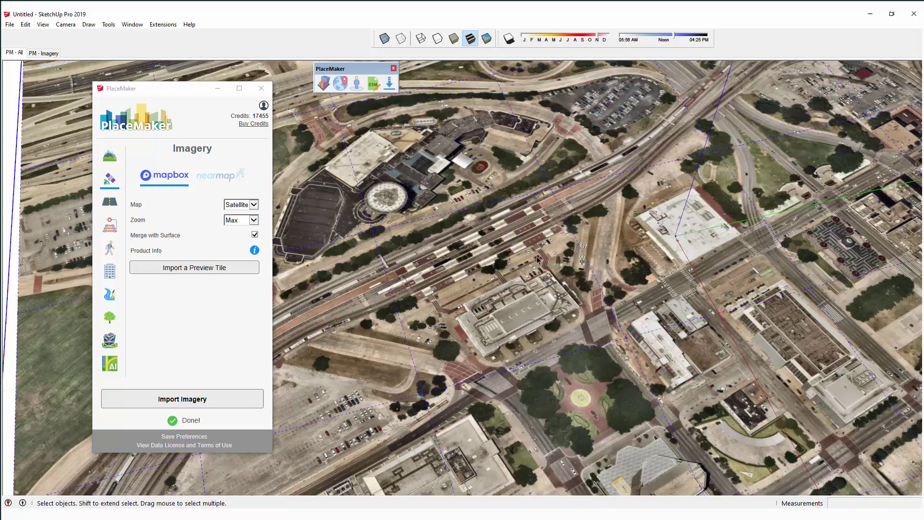
pyautogui.rightClick(513, 285)
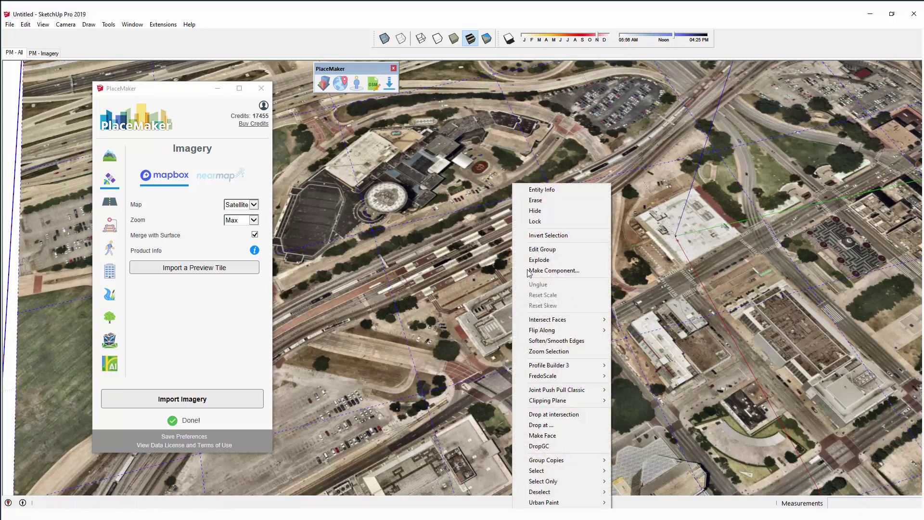
pyautogui.click(540, 249)
# Select the imagery tiles around the rail station
pyautogui.scroll(-2, 536, 270)
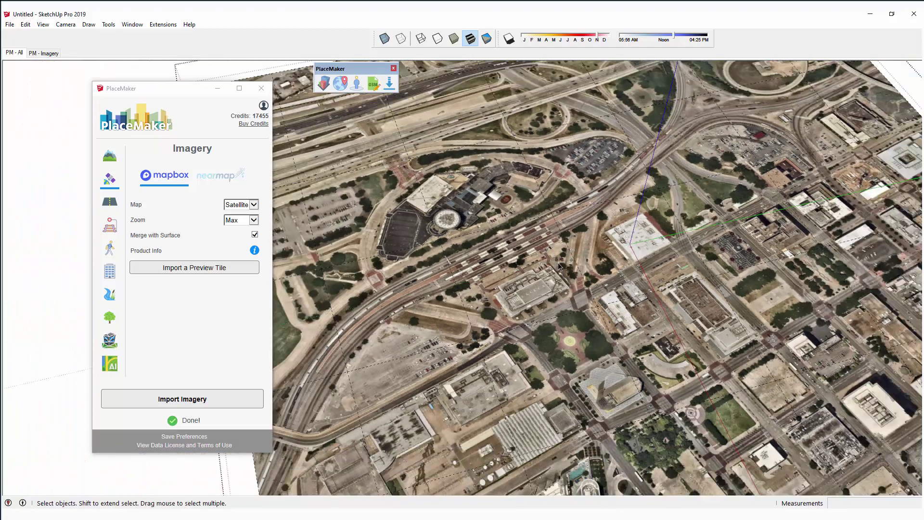
pyautogui.scroll(-1, 533, 285)
pyautogui.scroll(2, 533, 286)
pyautogui.click(524, 283)
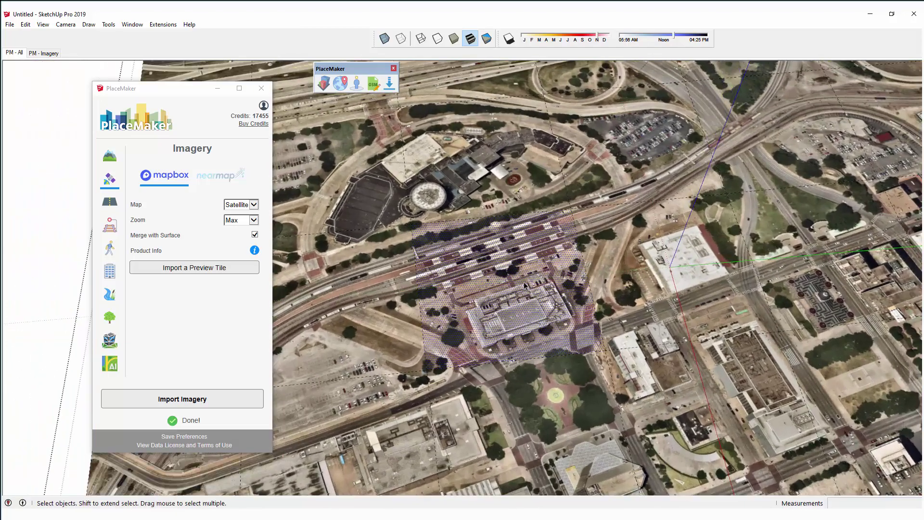
pyautogui.click(653, 264)
pyautogui.moveTo(660, 290); pyautogui.dragTo(602, 291, button='middle')
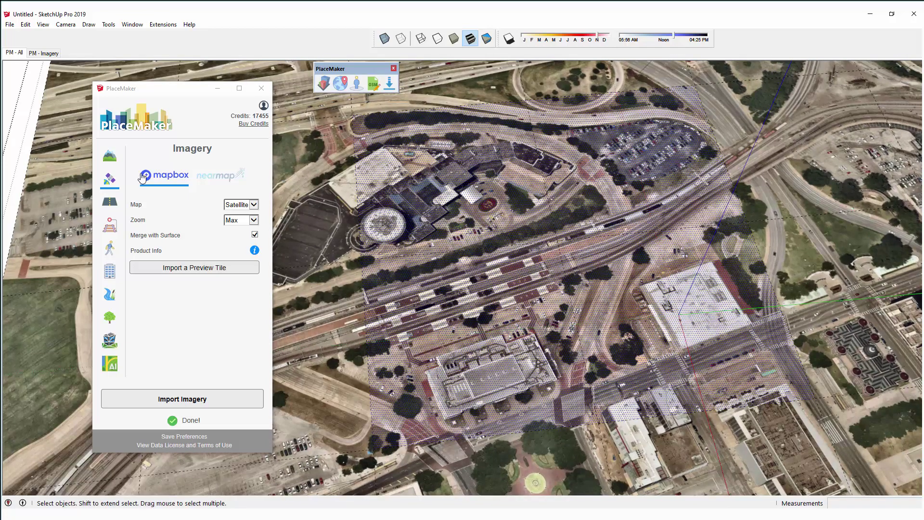
# Import NearMap imagery at Max zoom over the selected tiles, confirming the 250-credit order
pyautogui.click(224, 178)
pyautogui.click(224, 178)
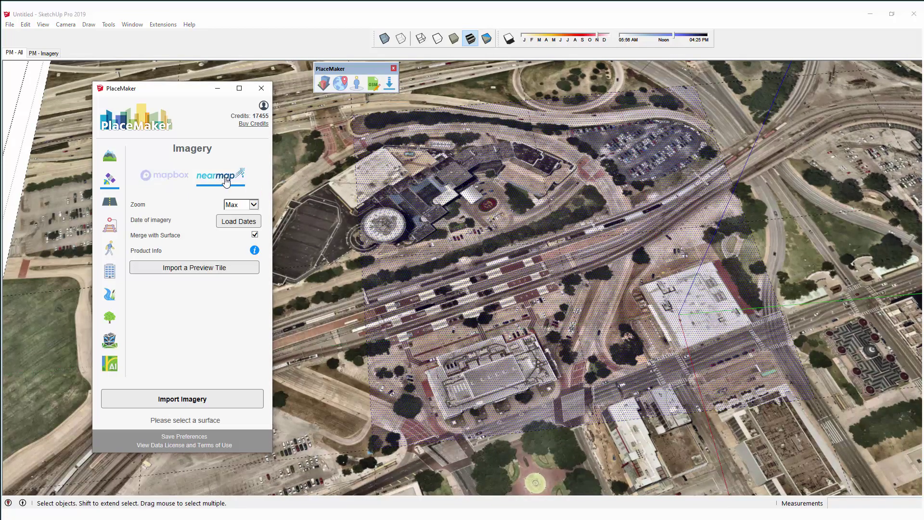
pyautogui.click(245, 206)
pyautogui.click(246, 210)
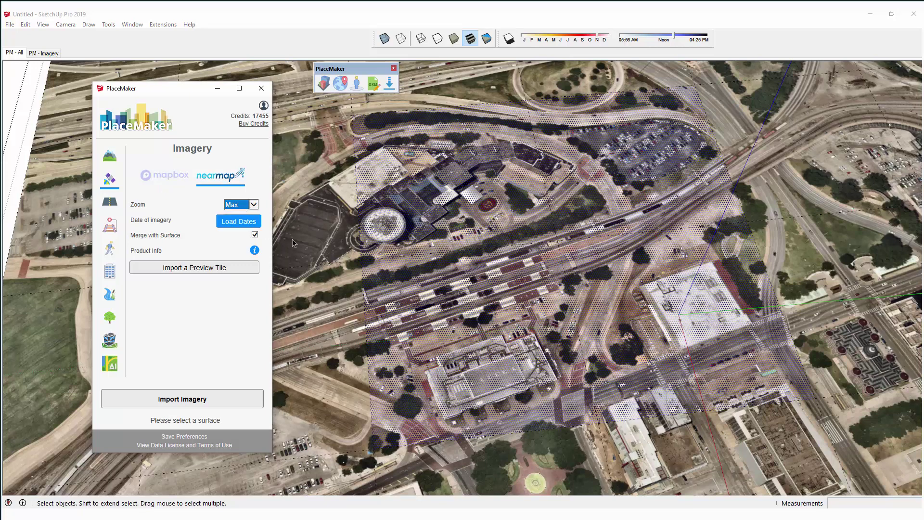
pyautogui.click(238, 406)
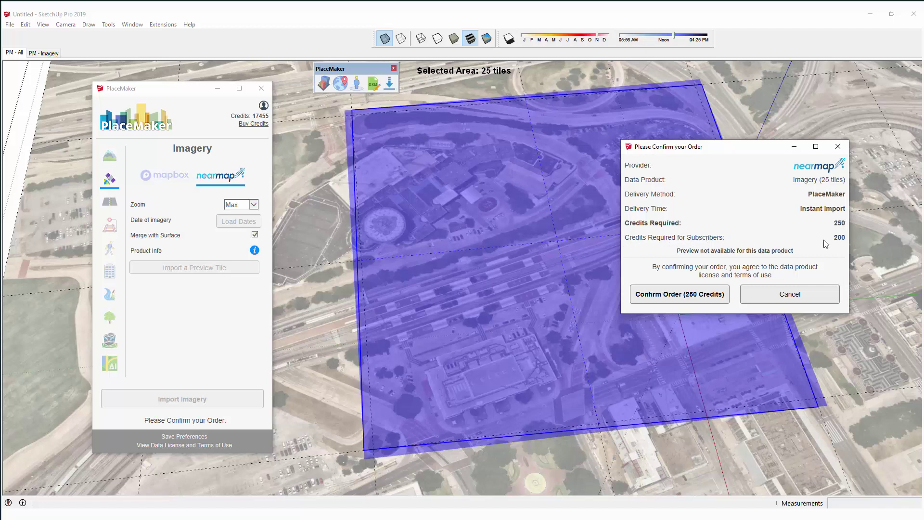
pyautogui.click(664, 298)
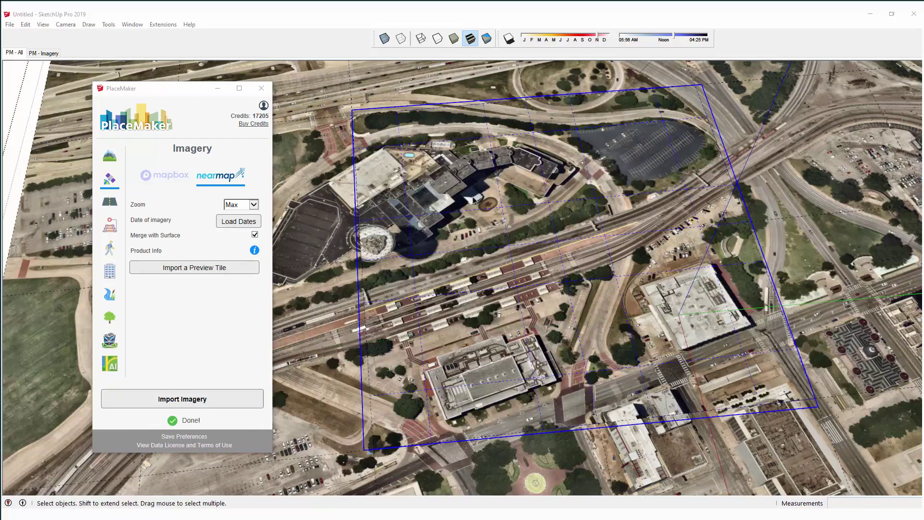
# Zoom and orbit over the parking lot, roundabout grass, curved road and highway lanes
pyautogui.scroll(6, 481, 207)
pyautogui.scroll(6, 482, 213)
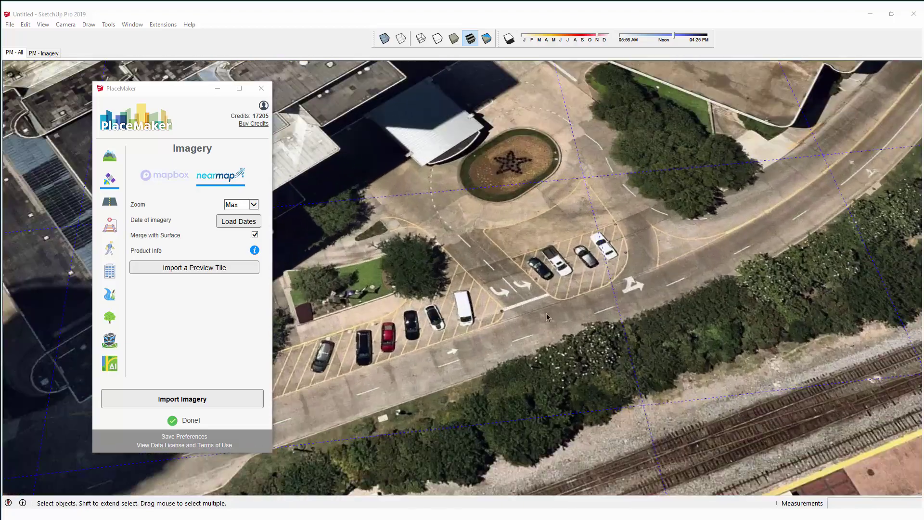
pyautogui.scroll(-8, 536, 278)
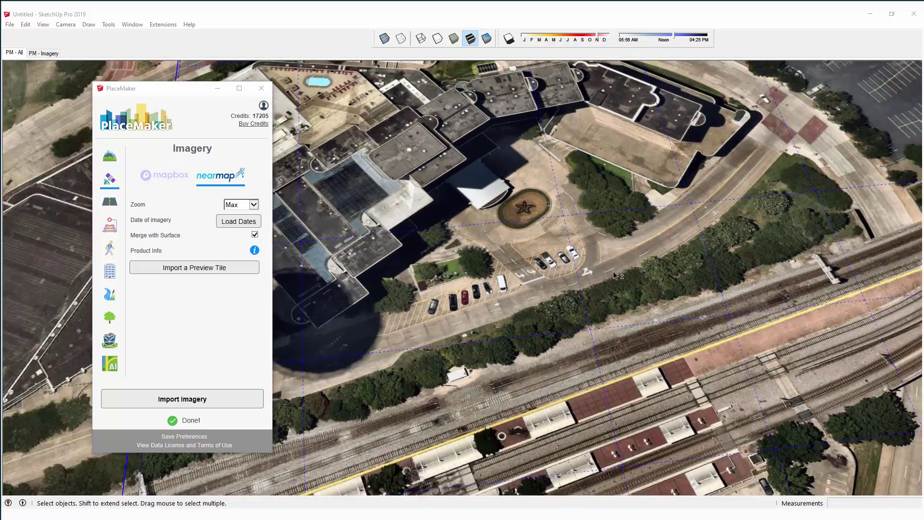
pyautogui.moveTo(719, 265); pyautogui.dragTo(704, 269, button='middle')
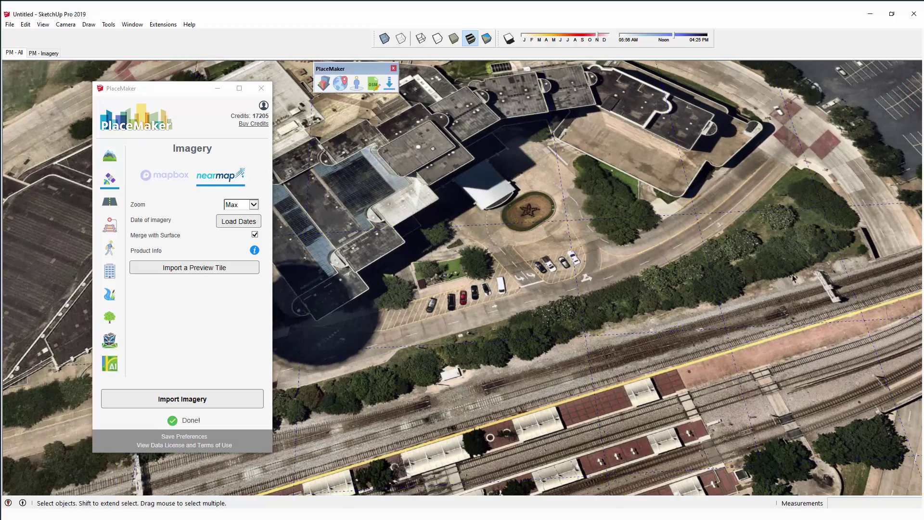
pyautogui.moveTo(793, 273); pyautogui.dragTo(493, 276, button='middle')
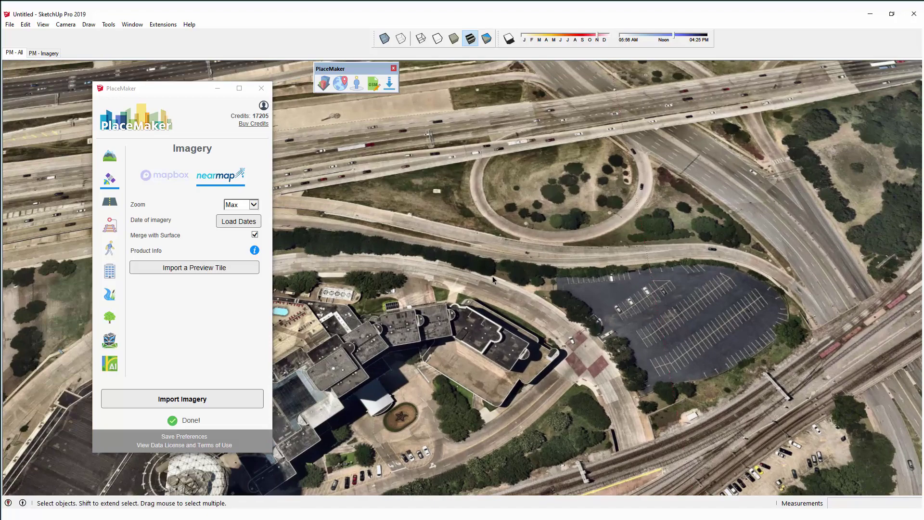
pyautogui.scroll(6, 535, 157)
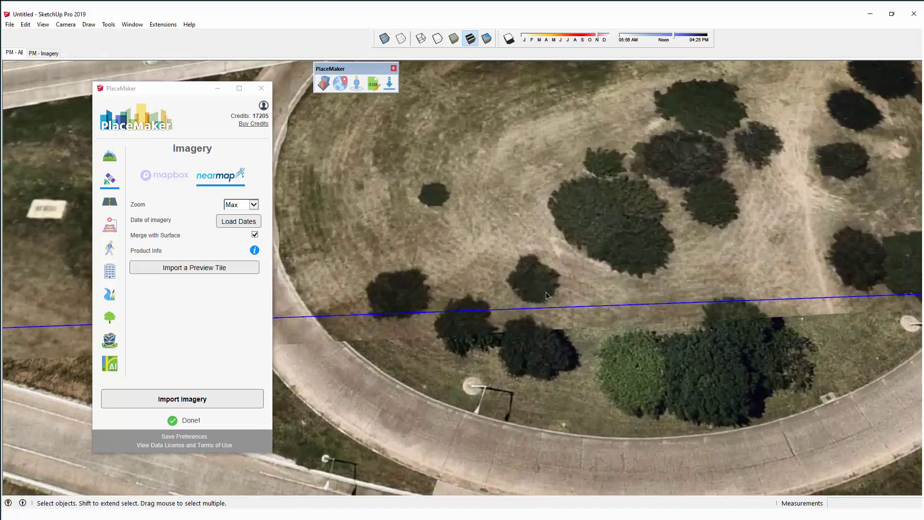
pyautogui.scroll(2, 547, 295)
pyautogui.moveTo(547, 305); pyautogui.dragTo(780, 293, button='middle')
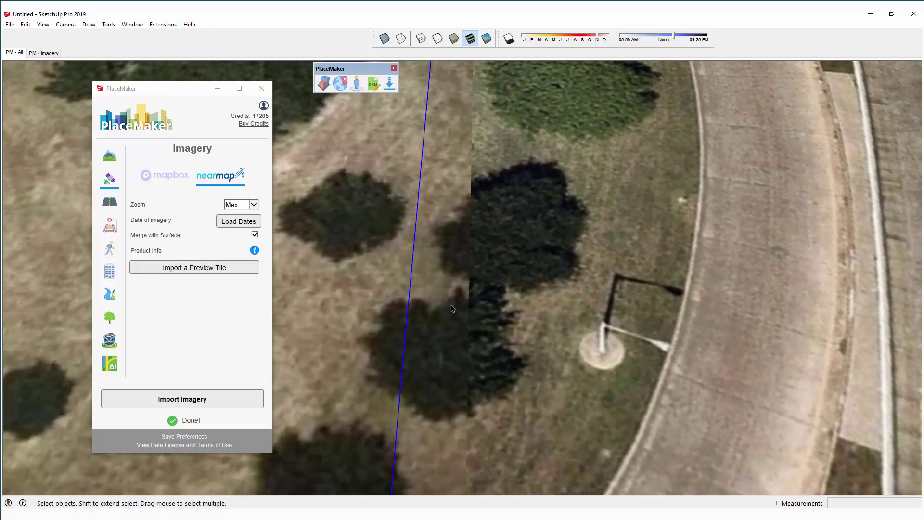
pyautogui.scroll(-3, 391, 244)
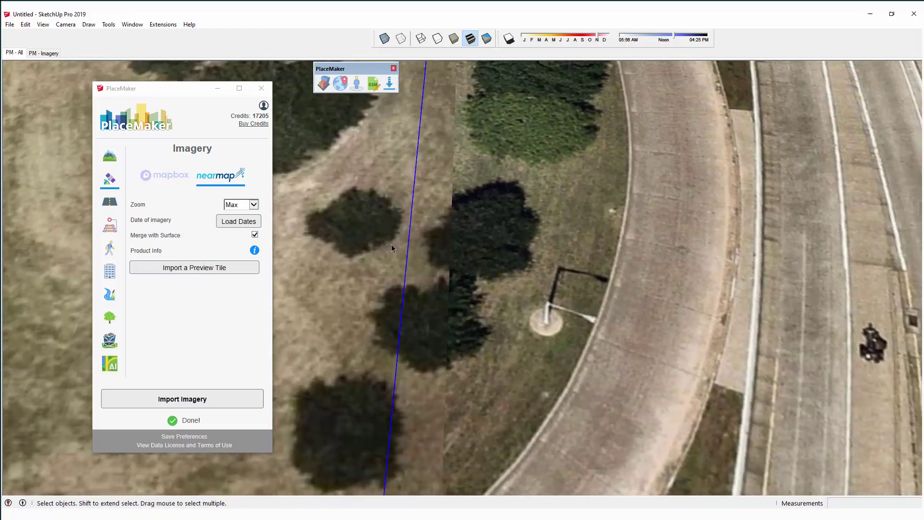
pyautogui.moveTo(392, 244); pyautogui.dragTo(454, 265, button='middle')
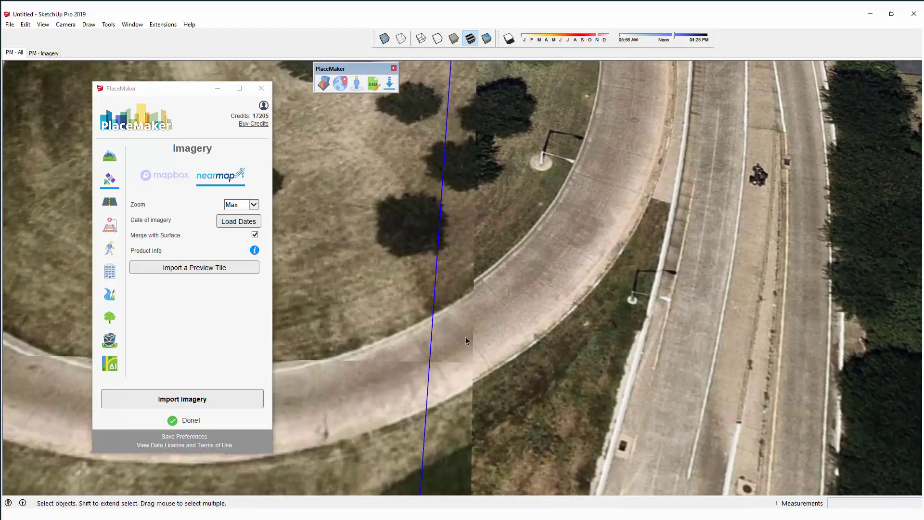
pyautogui.scroll(-2, 470, 327)
pyautogui.moveTo(475, 311); pyautogui.dragTo(602, 141, button='middle')
# Pan toward the pool building, then view the star-shaped planter from above
pyautogui.scroll(3, 601, 140)
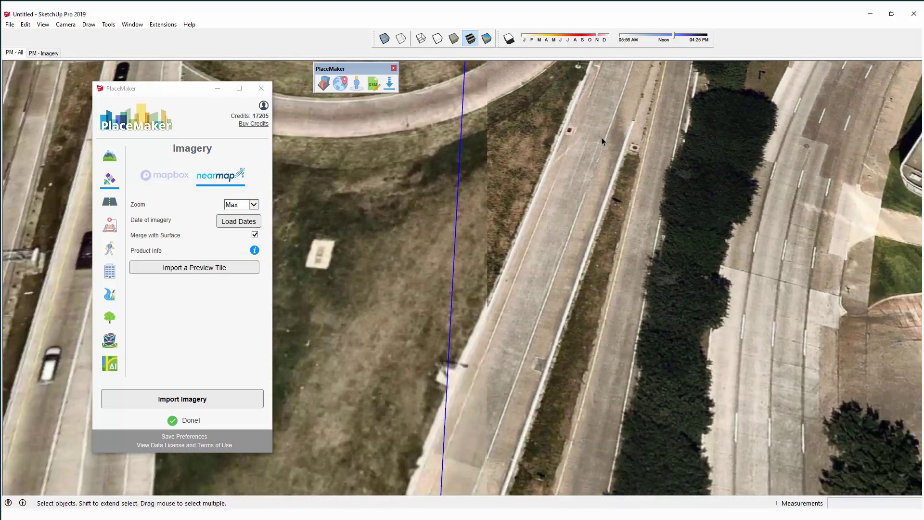
pyautogui.scroll(-5, 508, 164)
pyautogui.keyDown('shift'); pyautogui.moveTo(553, 250); pyautogui.dragTo(449, 396, button='middle'); pyautogui.keyUp('shift')
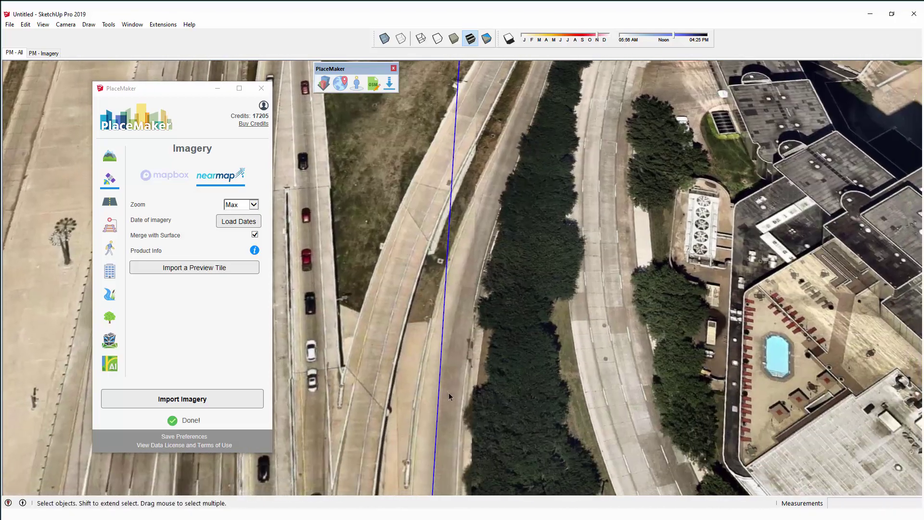
pyautogui.scroll(2, 449, 396)
pyautogui.scroll(-2, 477, 360)
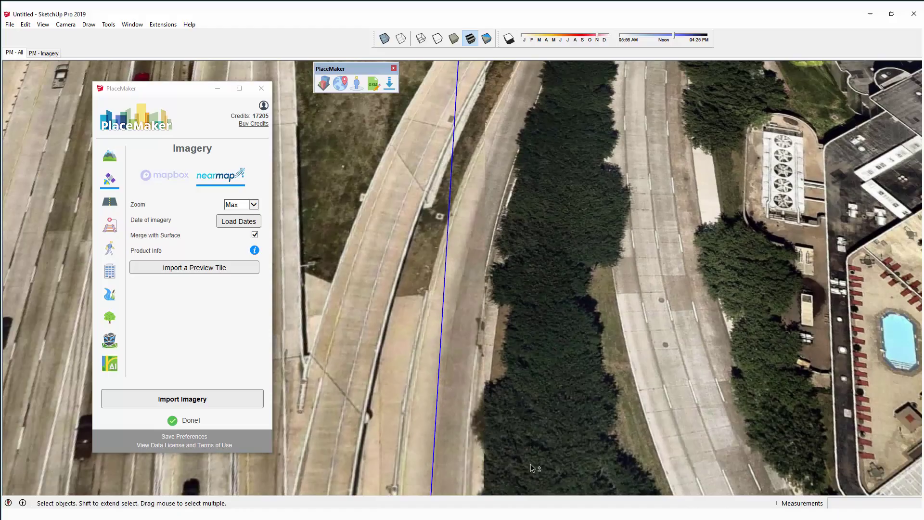
pyautogui.scroll(2, 477, 359)
pyautogui.moveTo(477, 360); pyautogui.dragTo(601, 252, button='middle')
pyautogui.scroll(-2, 577, 303)
pyautogui.scroll(2, 601, 252)
pyautogui.scroll(8, 597, 257)
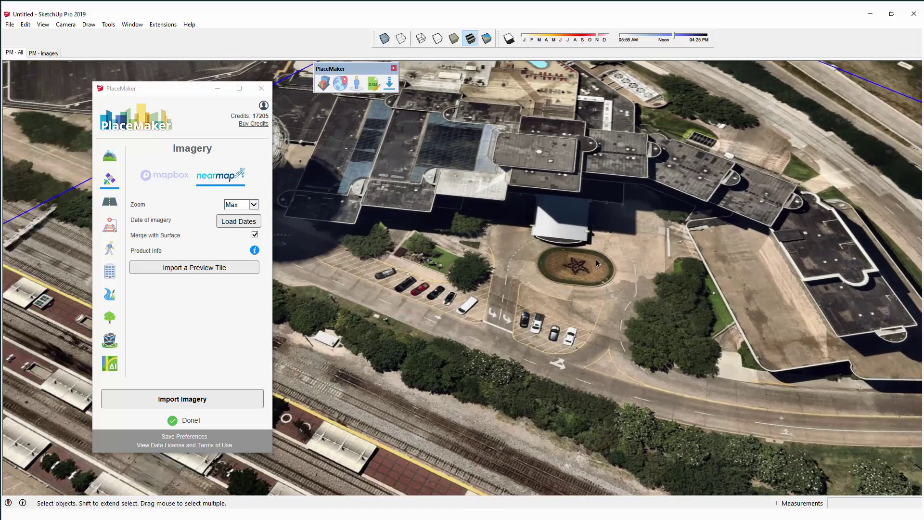
pyautogui.scroll(-1, 576, 277)
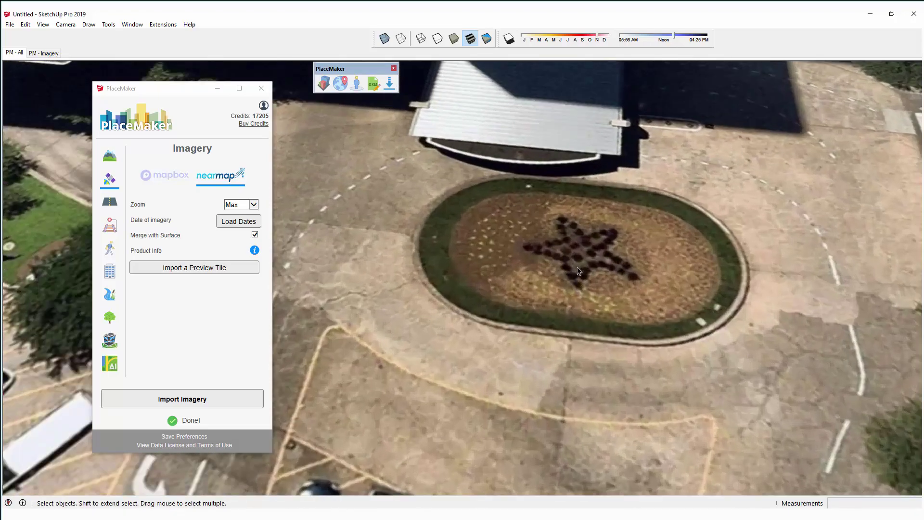
pyautogui.moveTo(576, 277); pyautogui.dragTo(583, 308, button='middle')
pyautogui.scroll(-2, 584, 322)
pyautogui.scroll(-2, 583, 323)
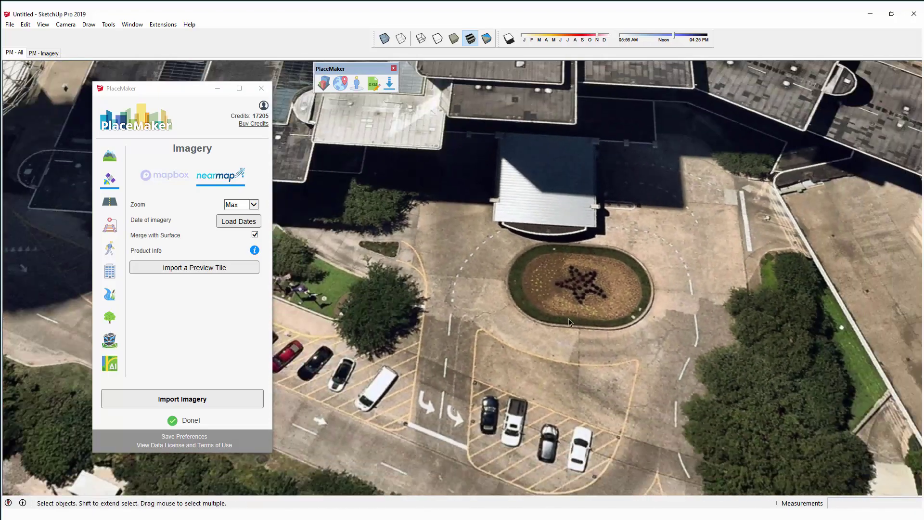
# Set PlaceMaker's imagery source to Mapbox, then zoom out to the dome and rail yard
pyautogui.click(164, 175)
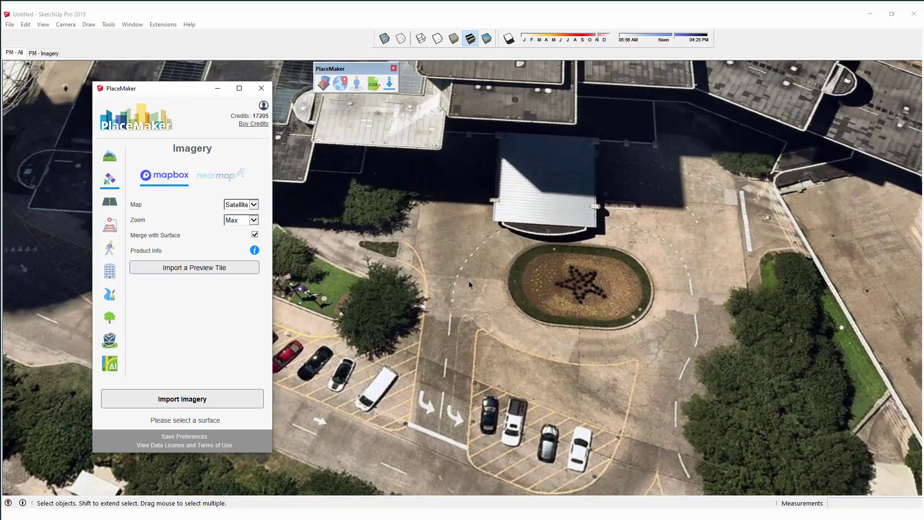
pyautogui.scroll(-3, 469, 281)
pyautogui.scroll(-2, 469, 281)
pyautogui.keyDown('shift'); pyautogui.moveTo(469, 285); pyautogui.dragTo(571, 271, button='middle'); pyautogui.keyUp('shift')
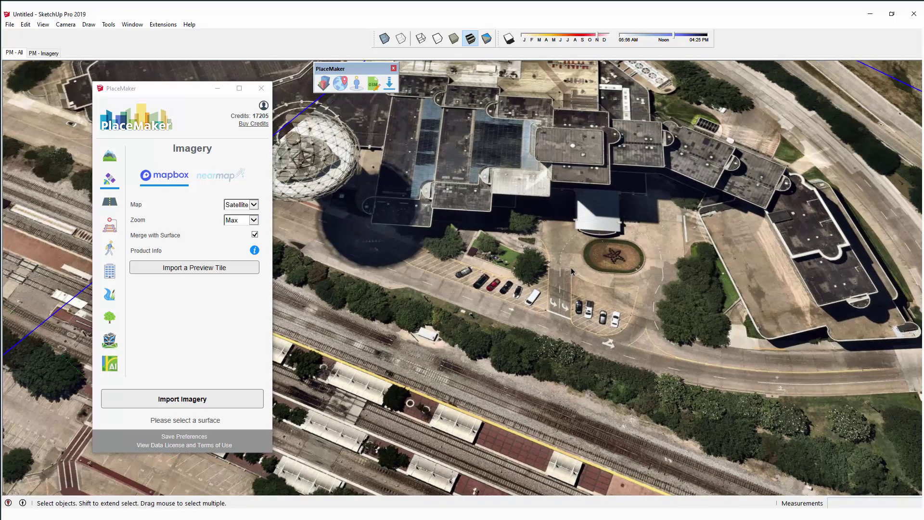
pyautogui.scroll(-3, 571, 271)
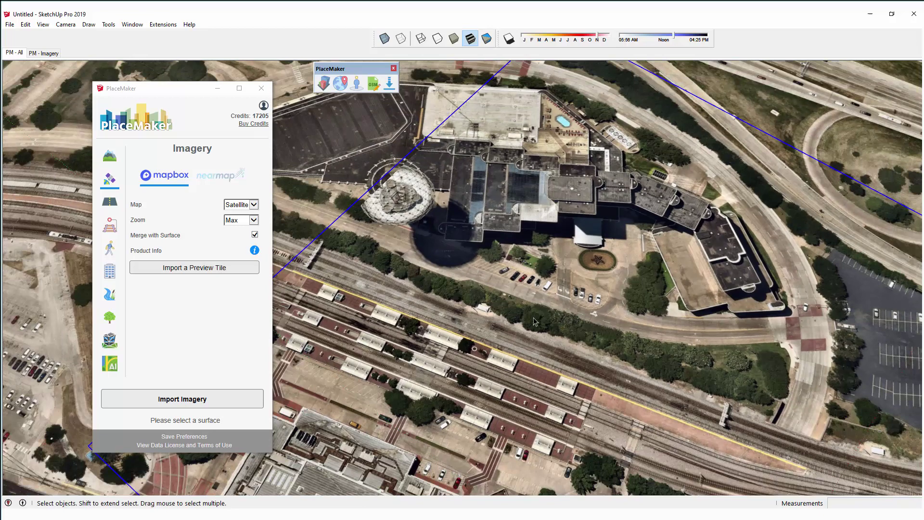
pyautogui.moveTo(536, 321); pyautogui.dragTo(697, 292, button='middle')
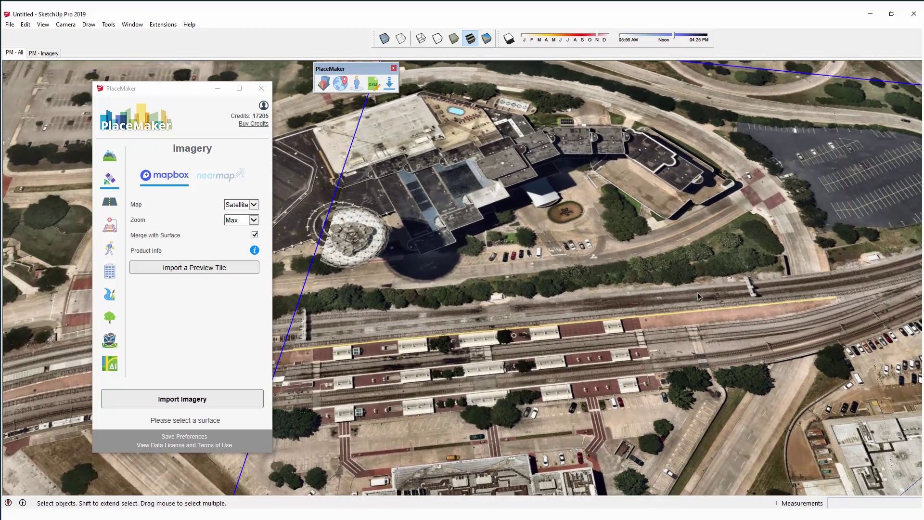